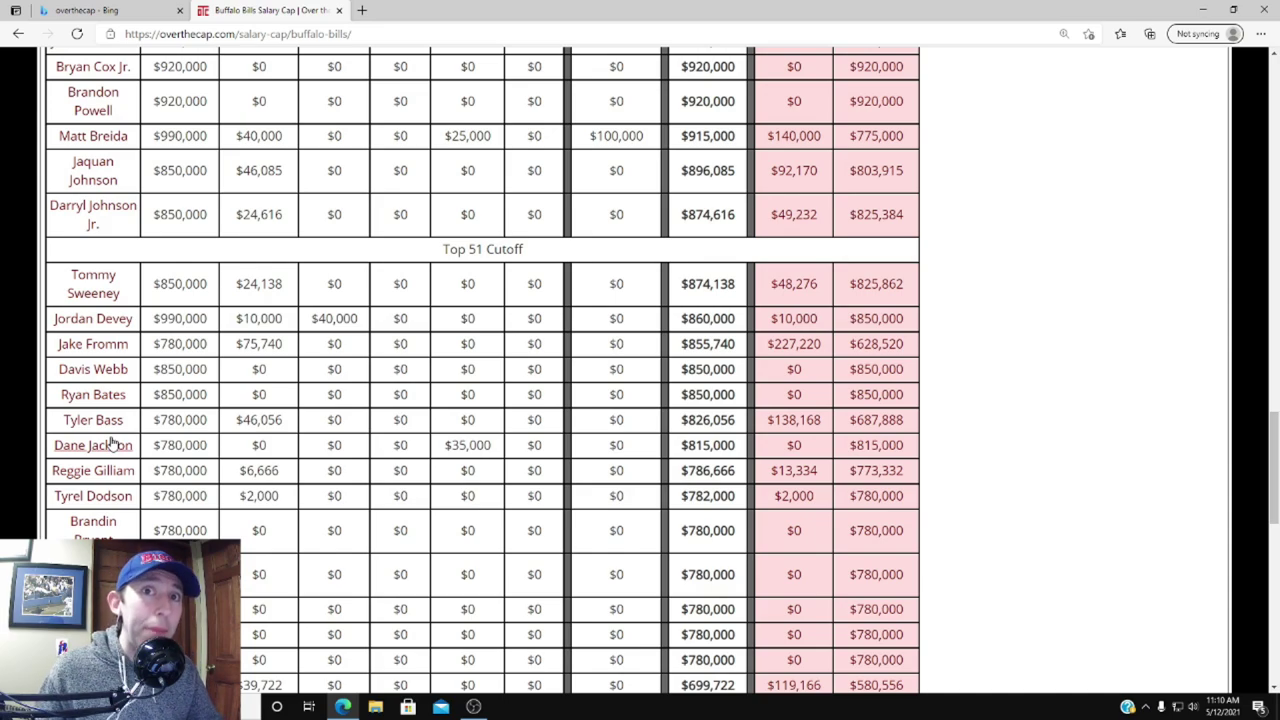
Open Mario Addison's contract page from the Contracted Players table on the Buffalo Bills salary cap page.
scroll(113, 442, up, 3)
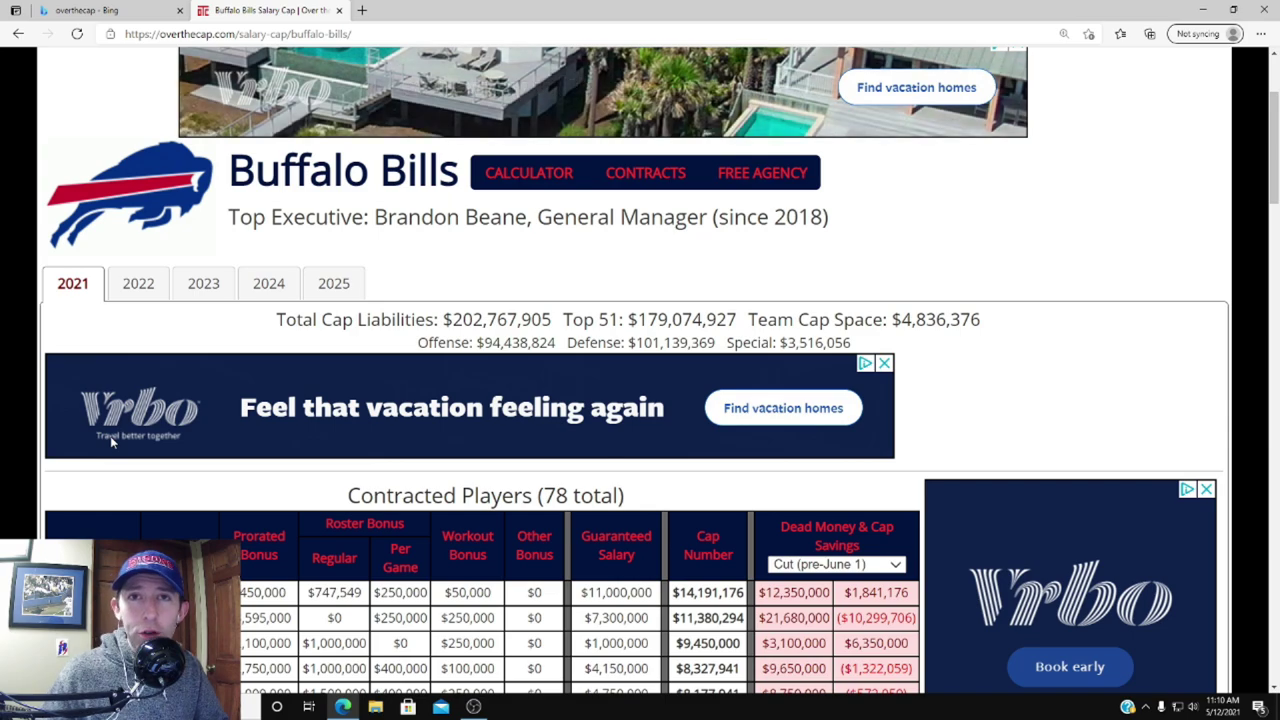
scroll(110, 443, down, 2)
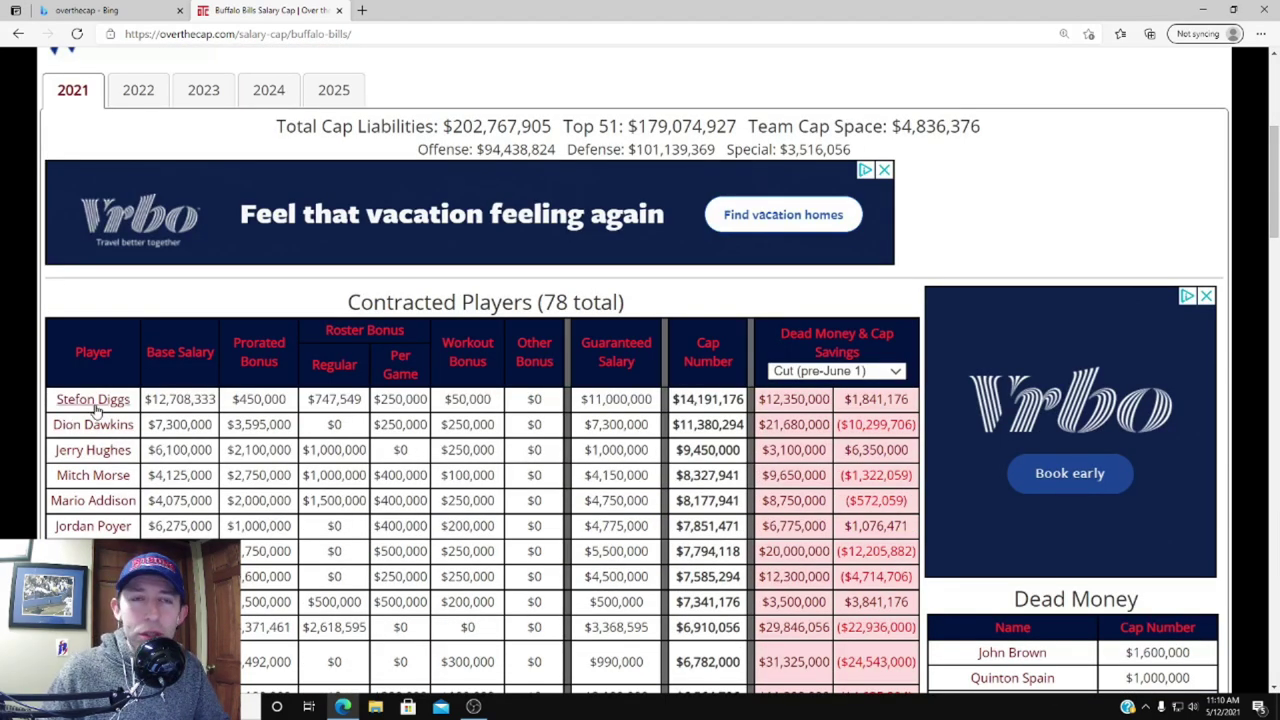
scroll(95, 408, down, 1)
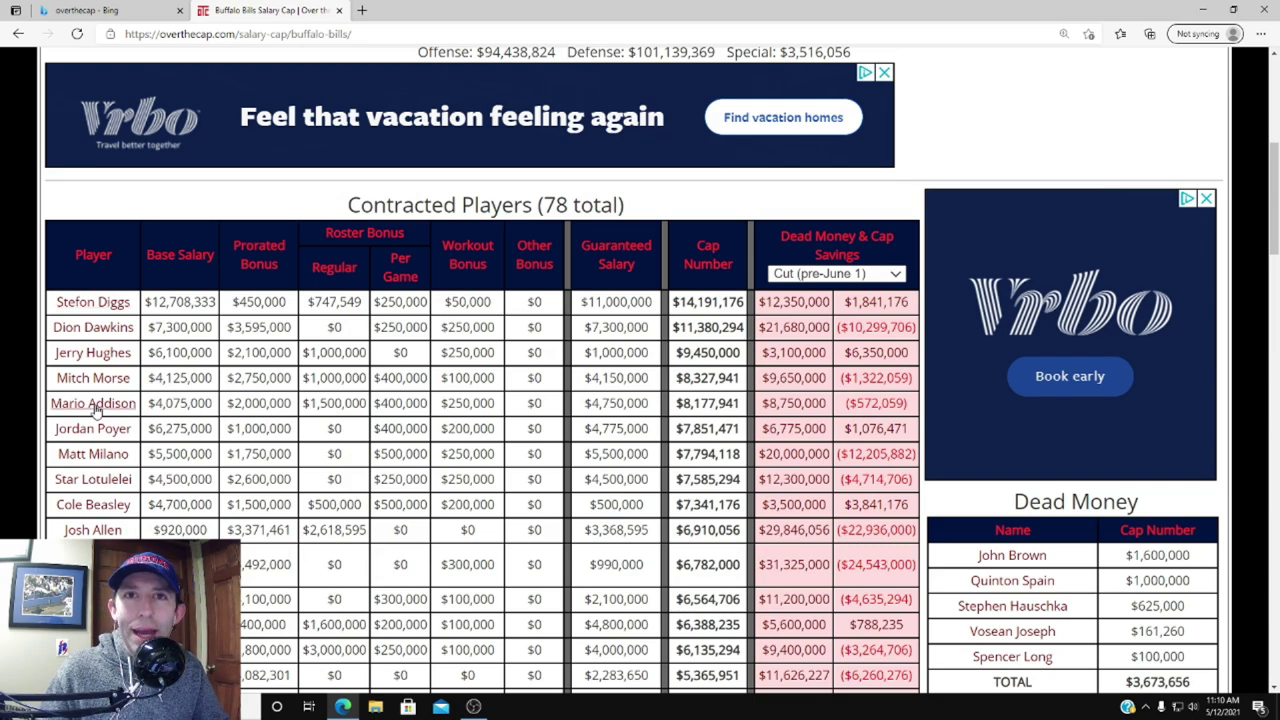
click(96, 408)
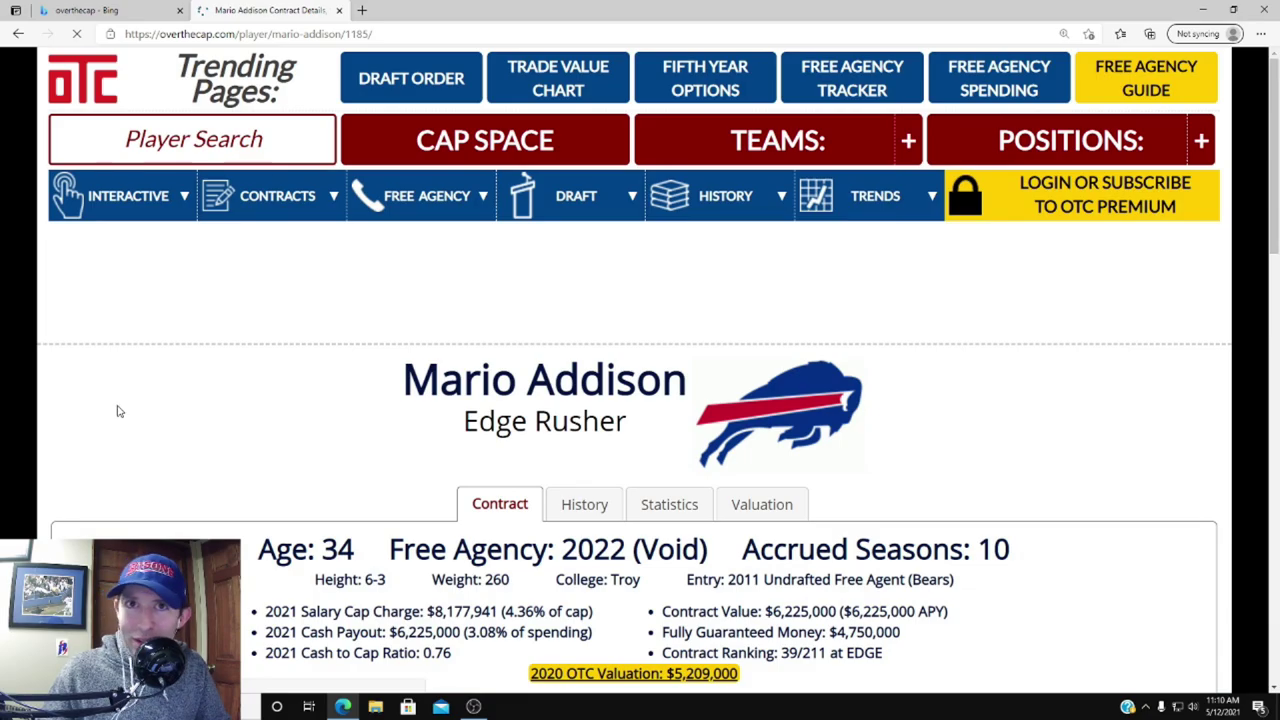
Review Addison's current contract and highlight the note about his $2 million salary guarantee and the 5th day of the 2021 league year.
scroll(180, 434, down, 3)
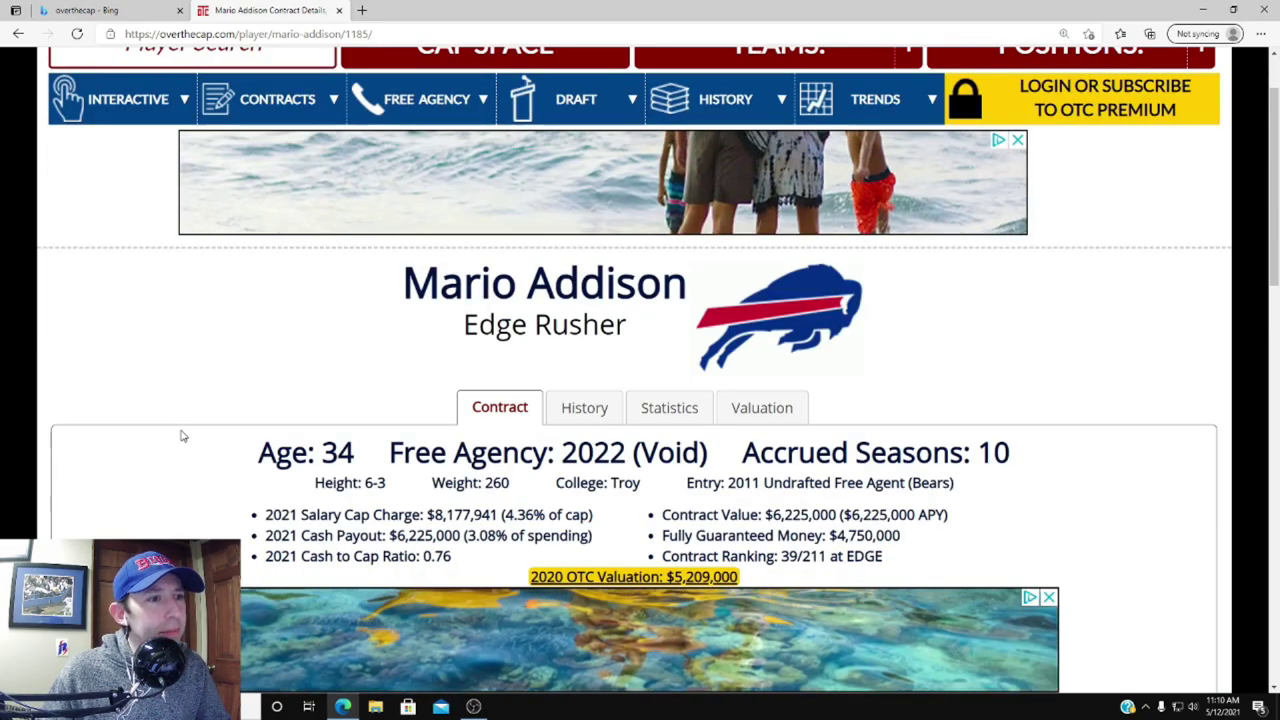
scroll(182, 435, down, 3)
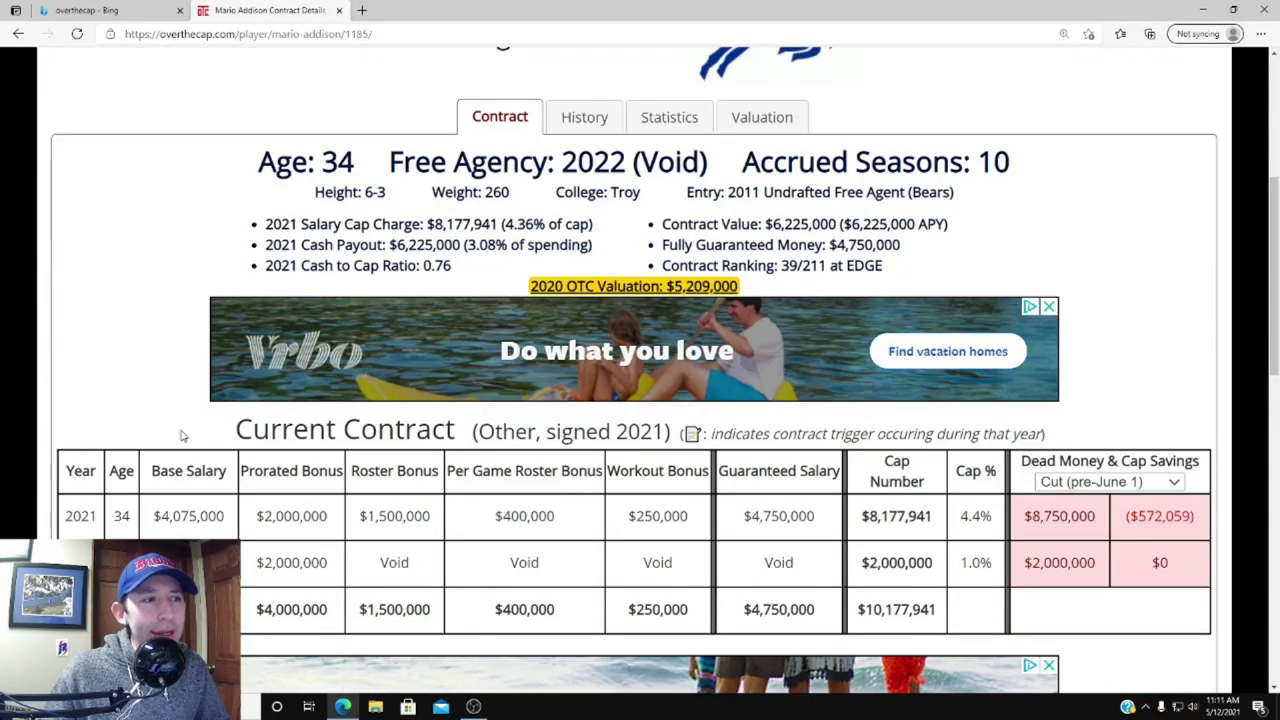
scroll(182, 435, down, 1)
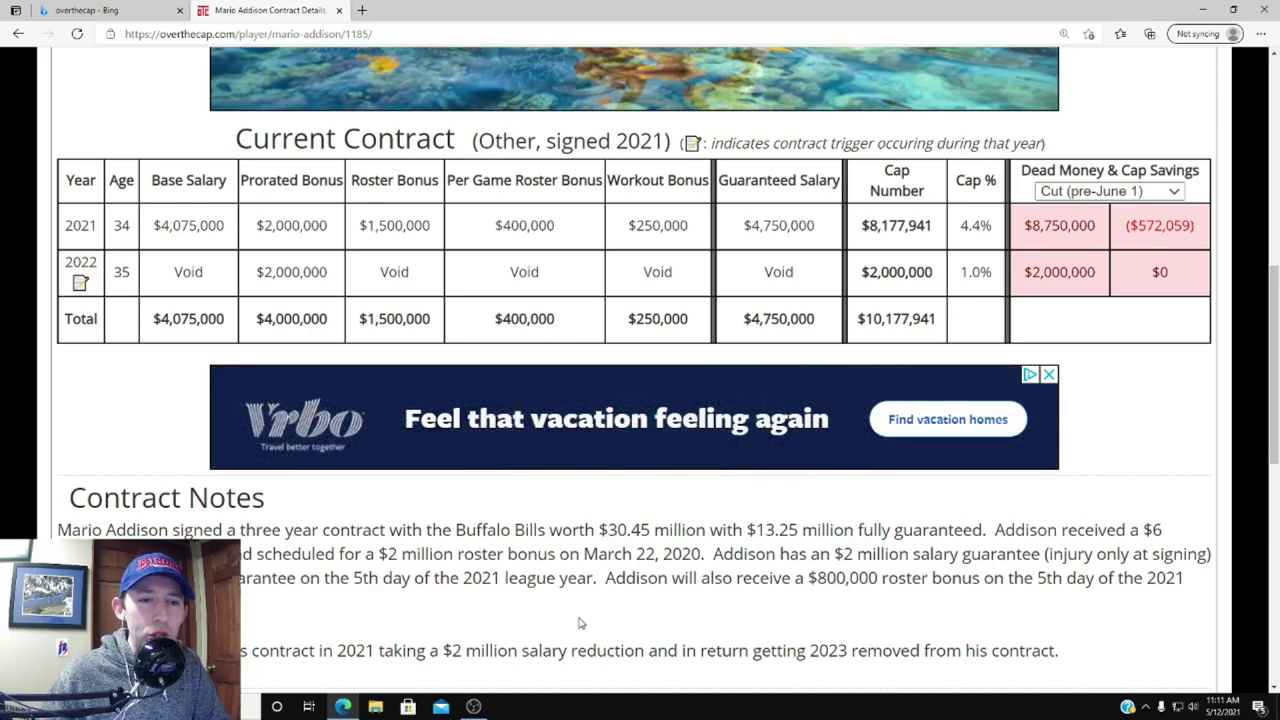
drag(712, 553, 592, 580)
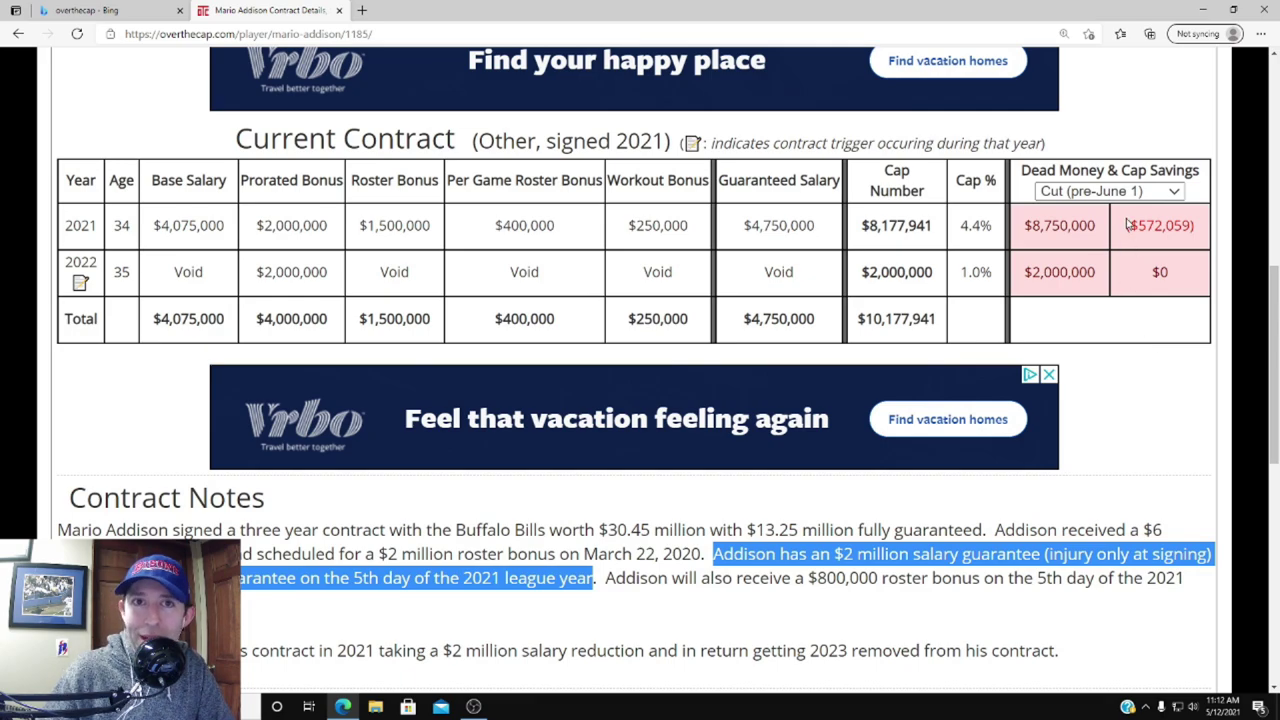
View the available dead money scenarios for Addison's contract and highlight his age in the player summary.
click(1174, 192)
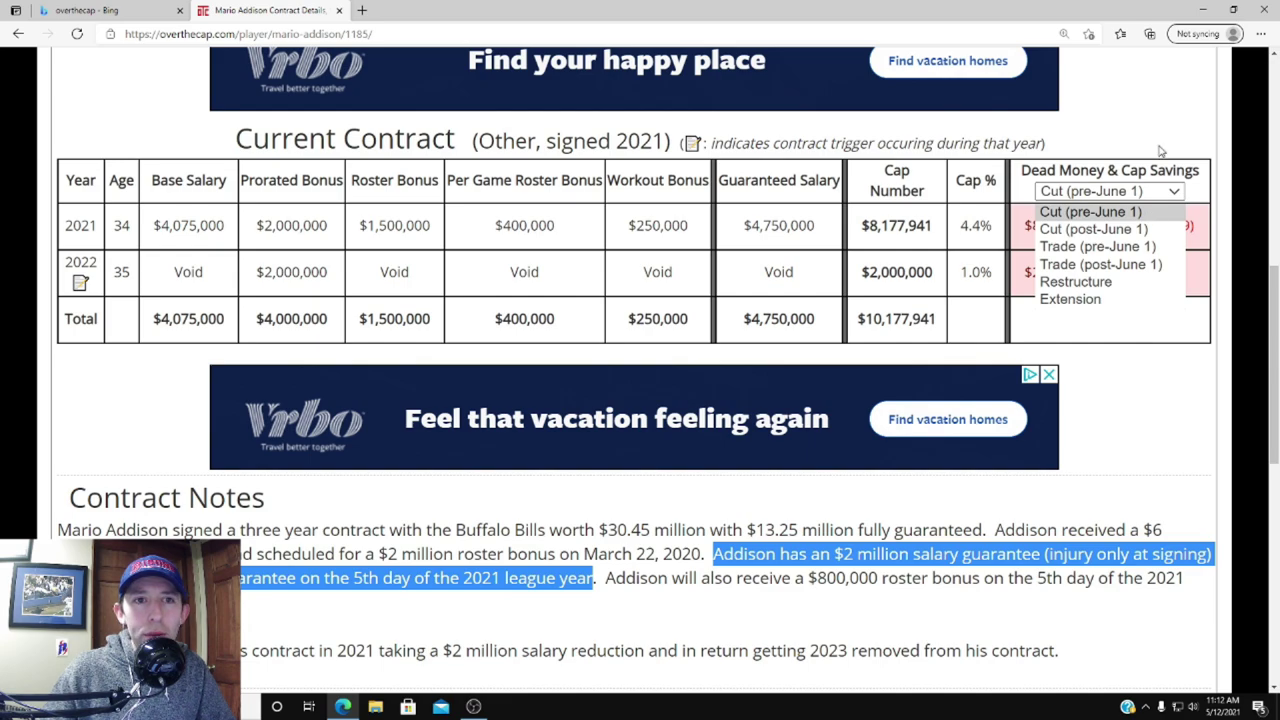
click(1151, 116)
scroll(1151, 116, up, 3)
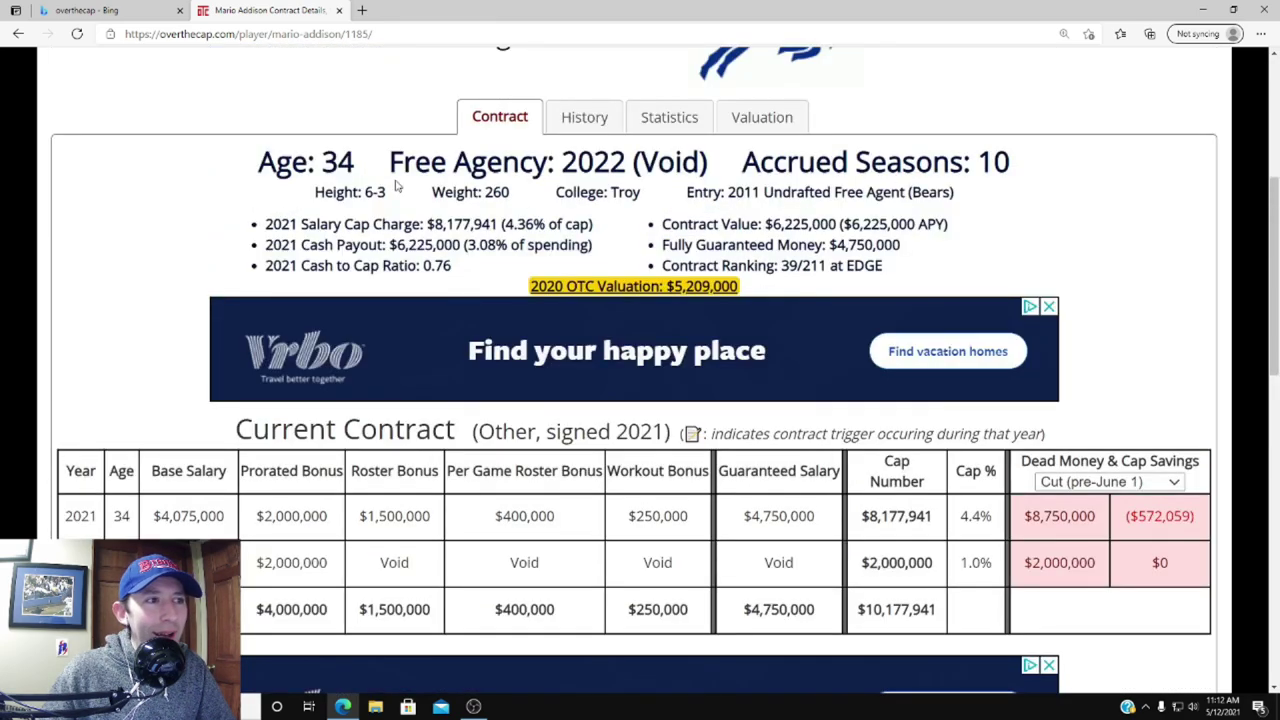
drag(368, 168, 205, 168)
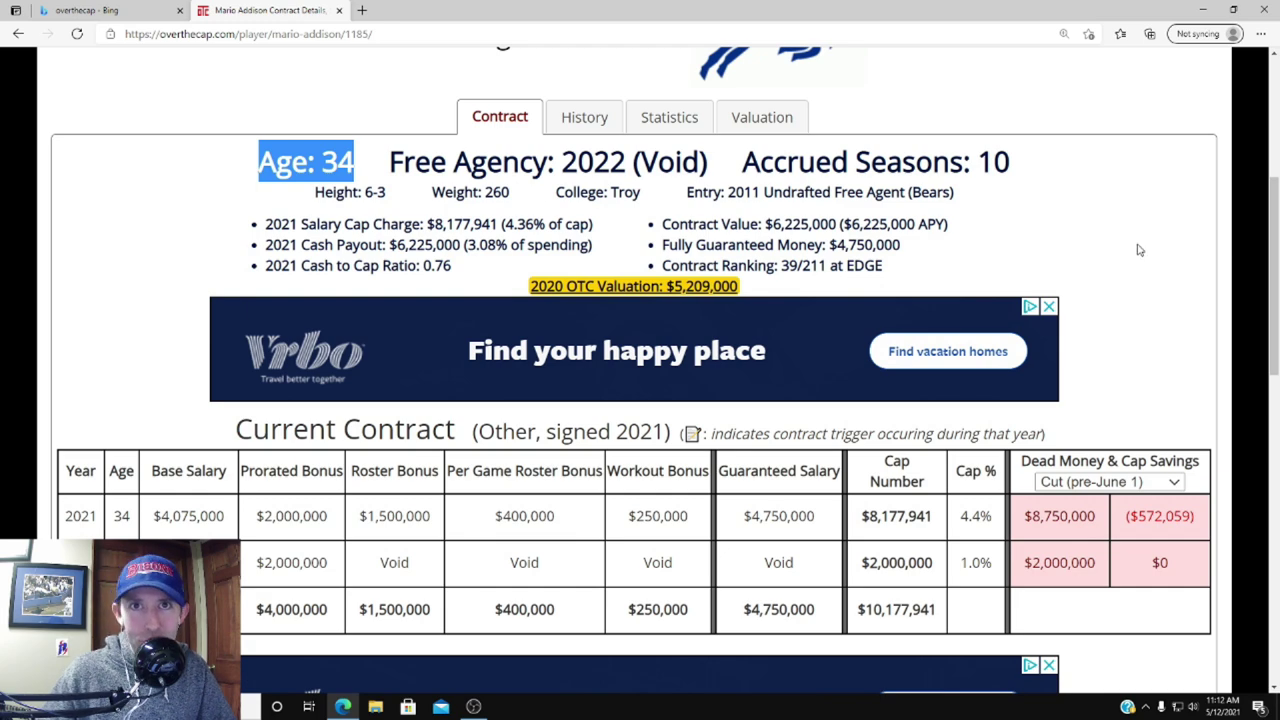
Set the Dead Money & Cap Savings scenario in Addison's contract table to Cut (post-June 1).
scroll(1138, 250, down, 1)
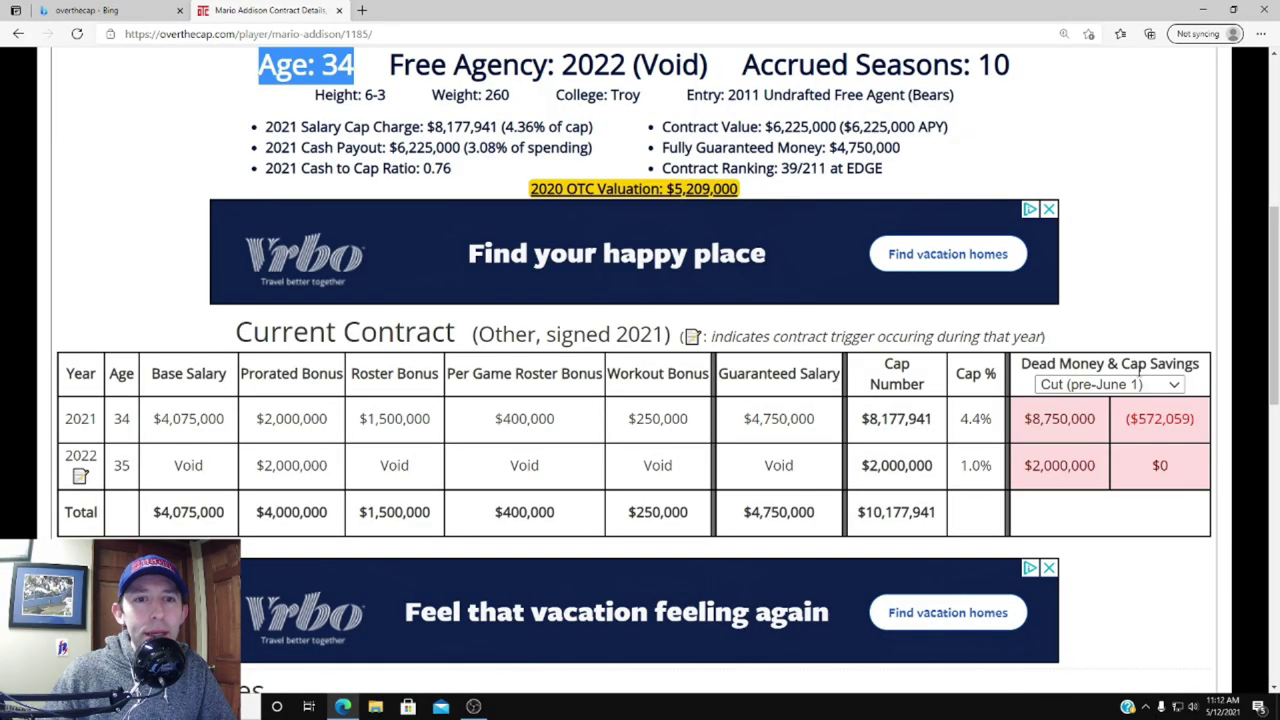
click(1175, 386)
click(1122, 422)
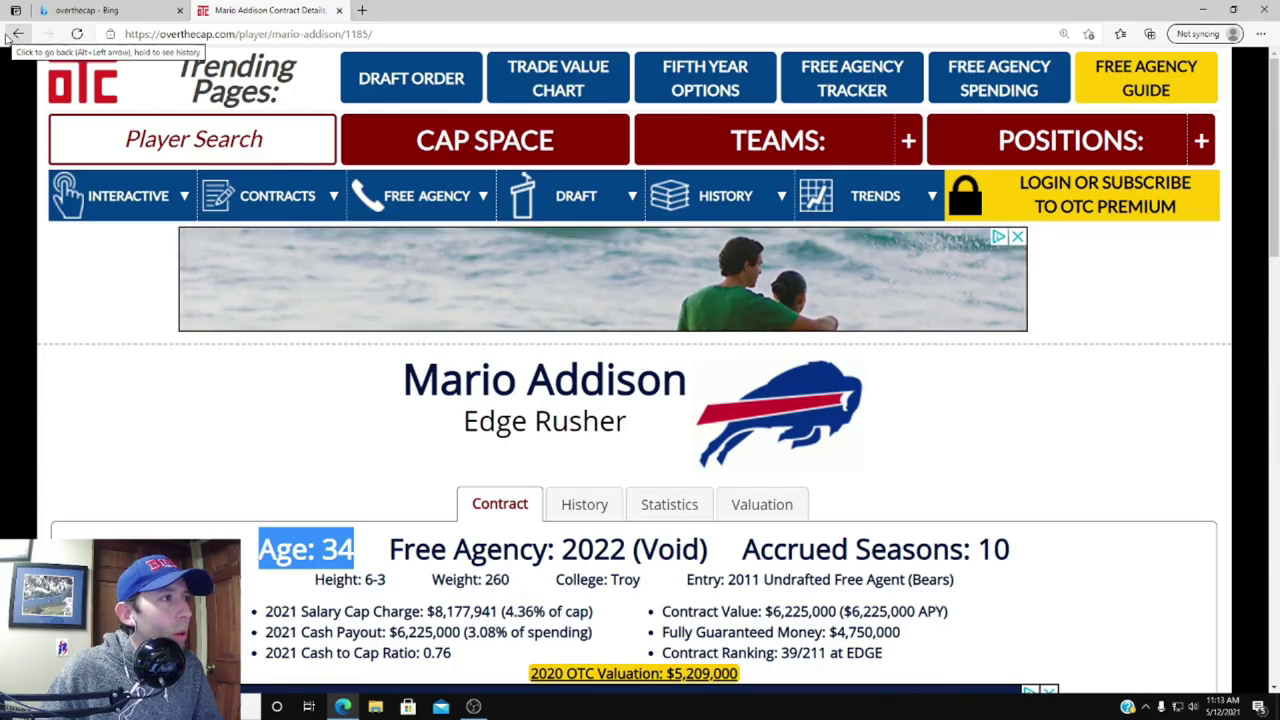
Return to the Buffalo Bills salary cap table and open A.J. Klein's contract page.
click(17, 34)
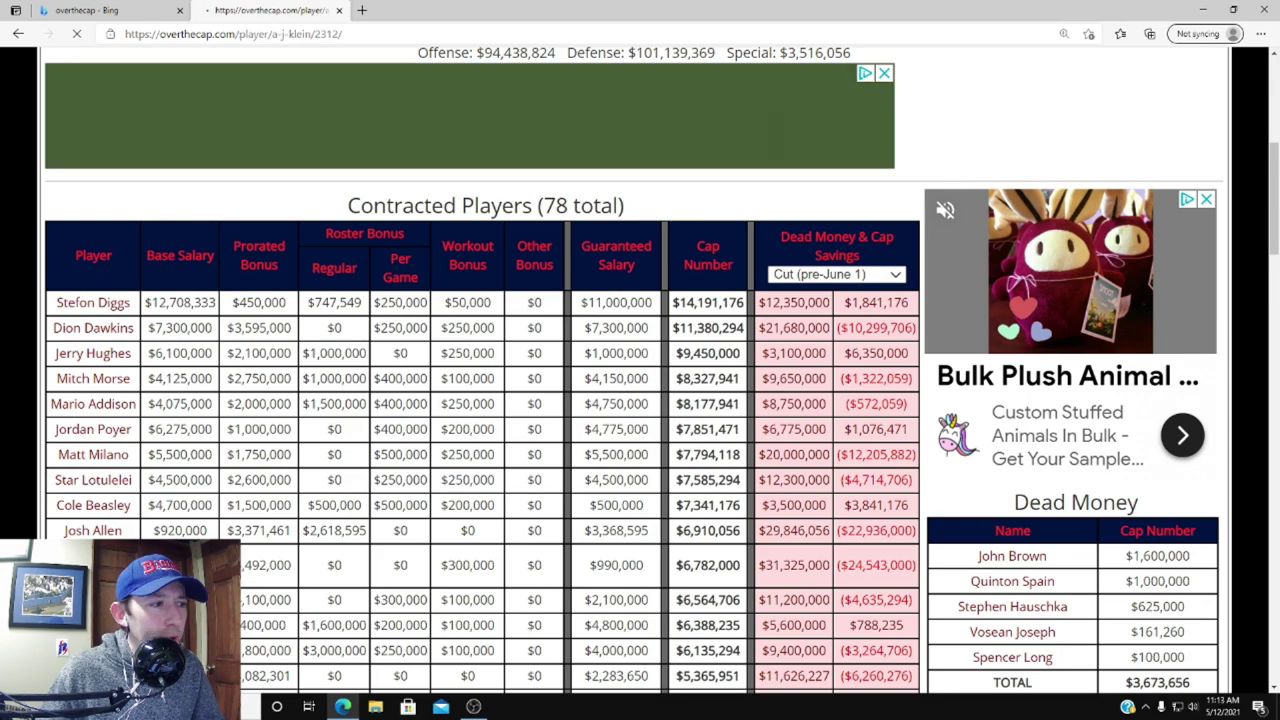
scroll(716, 421, down, 4)
scroll(716, 421, down, 1)
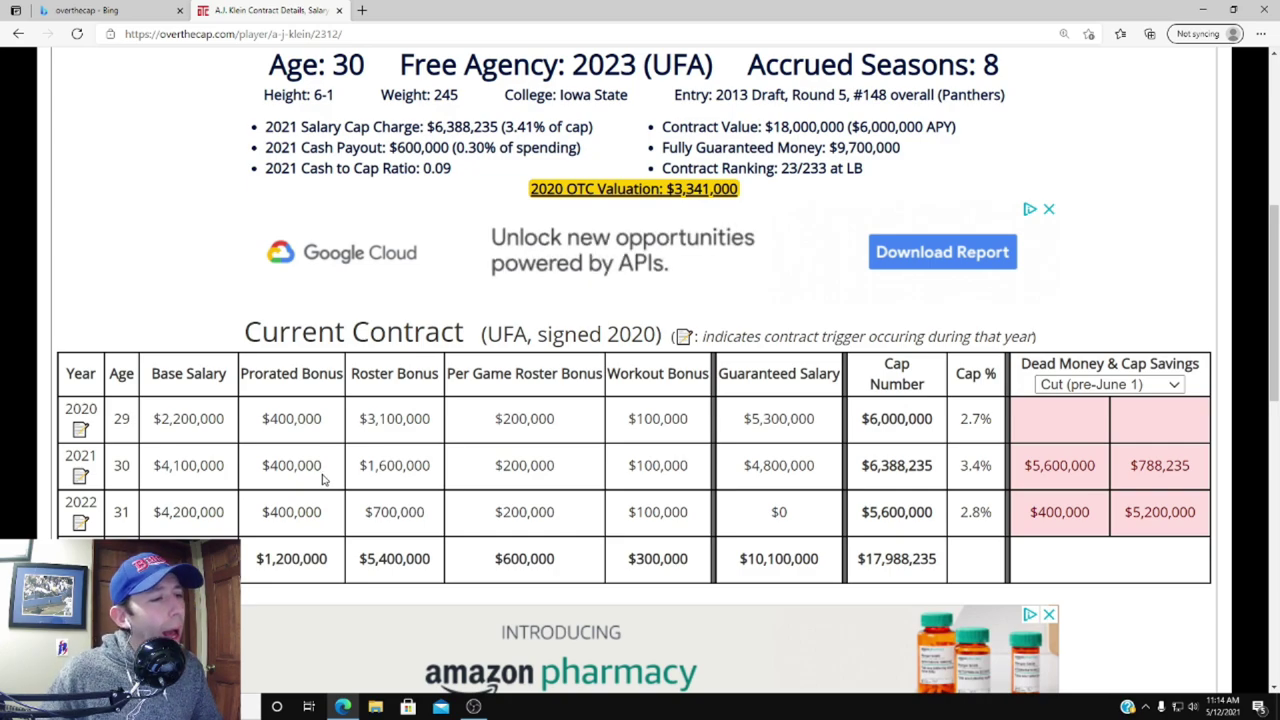
Read Klein's contract notes, highlighting the 2020 bonus terms, the $3.2 million 2021 salary guarantee and the $1.6 million roster bonus.
scroll(346, 490, down, 1)
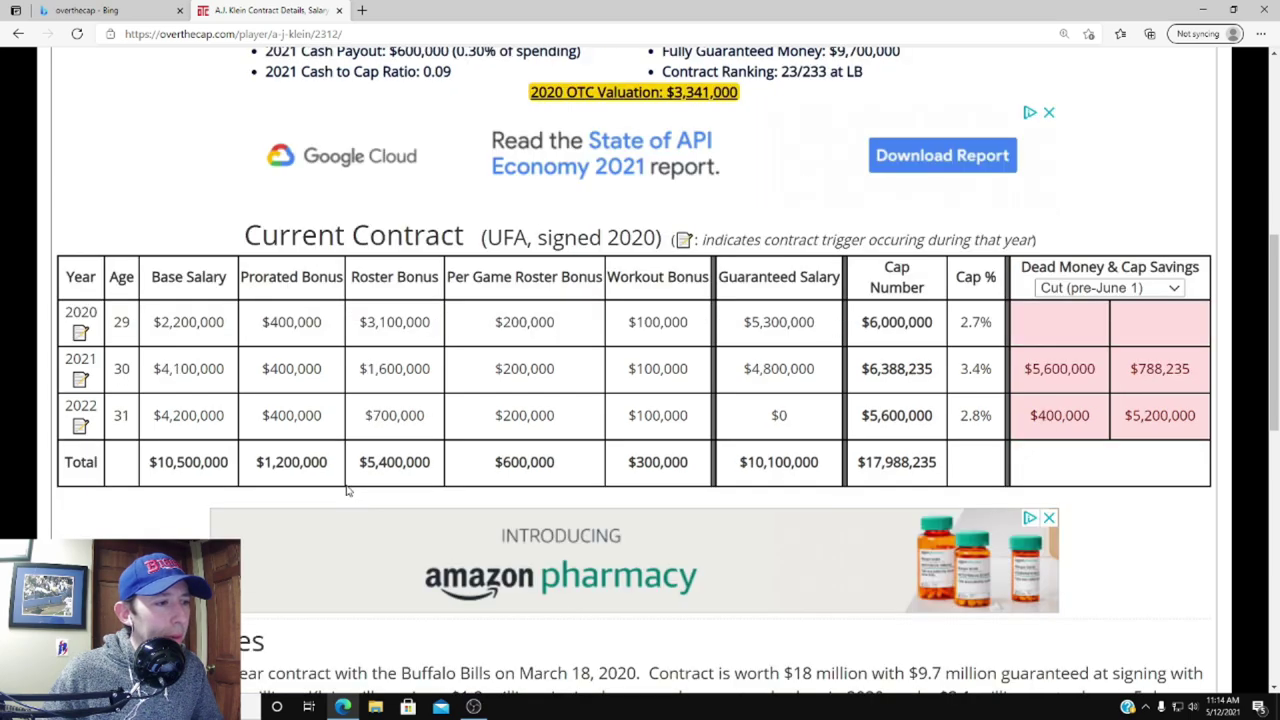
scroll(346, 490, down, 2)
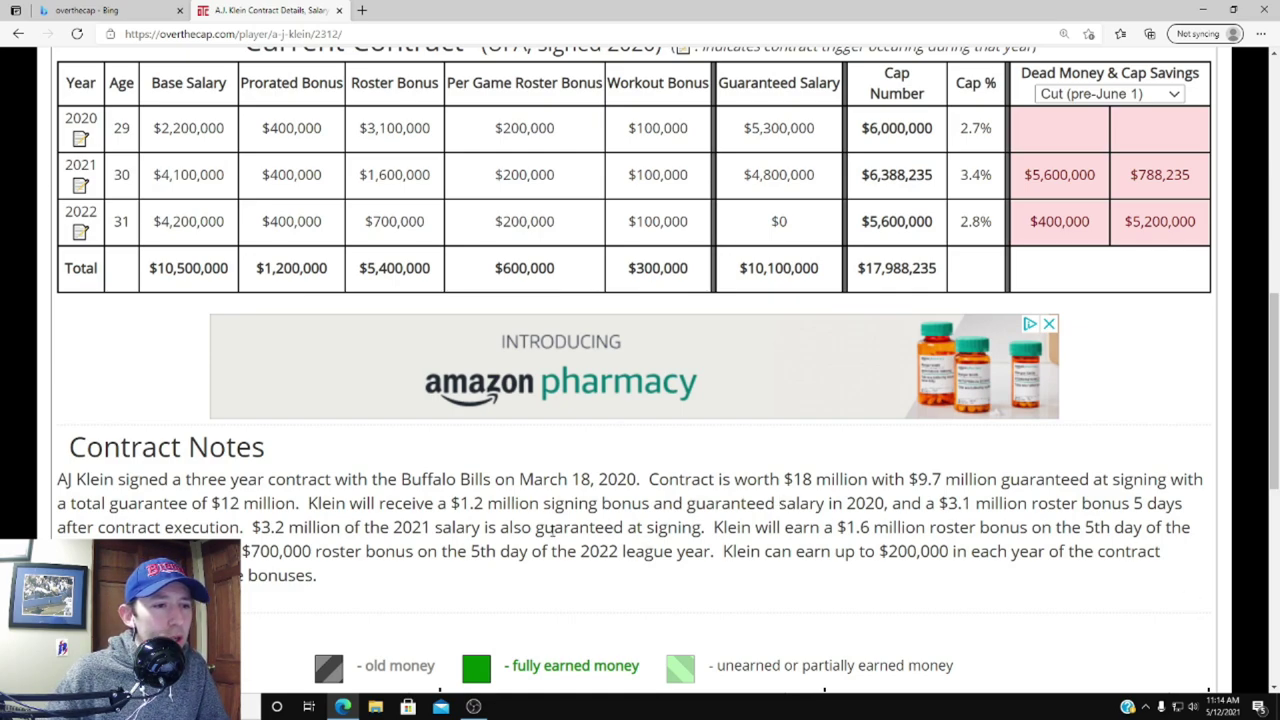
drag(322, 503, 1075, 505)
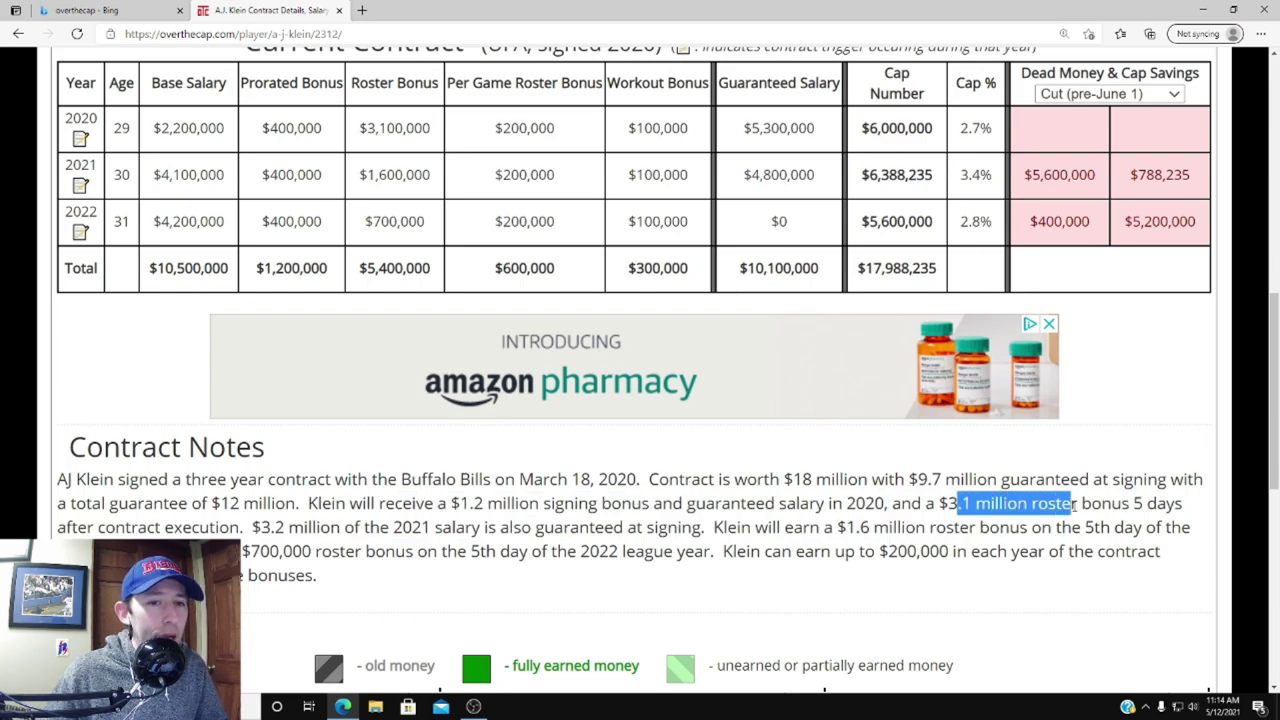
click(156, 526)
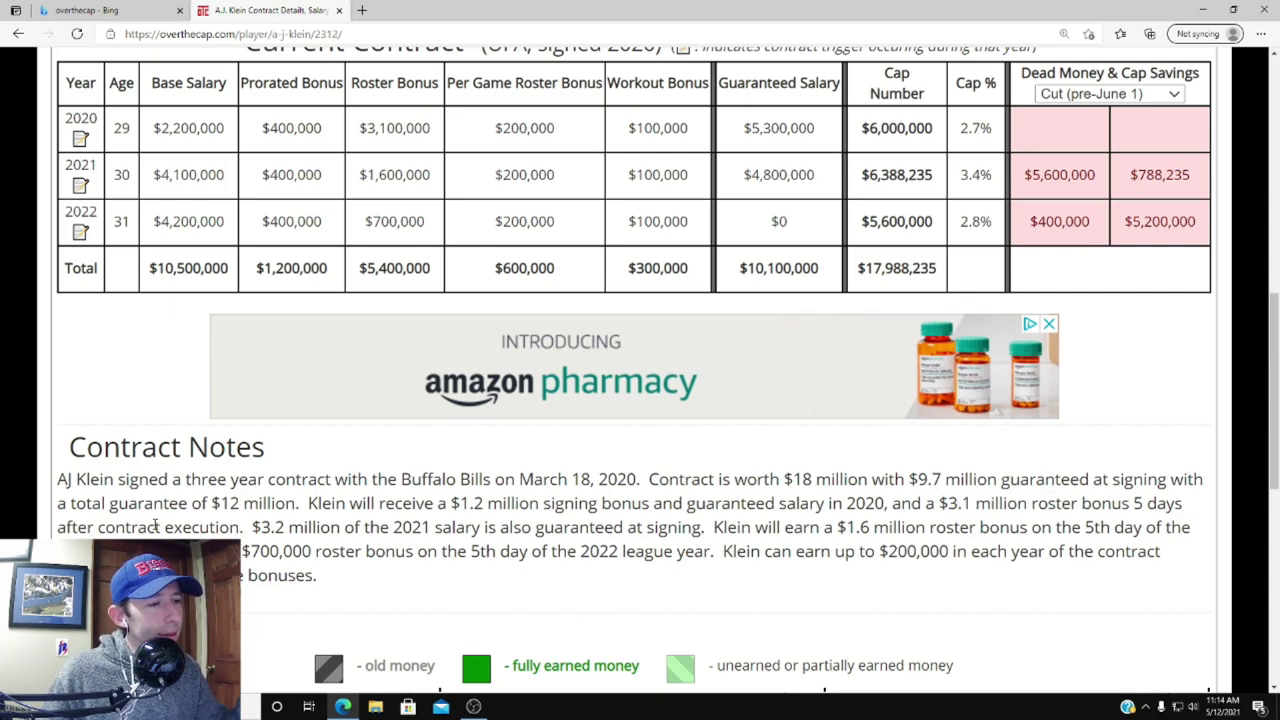
drag(252, 527, 702, 528)
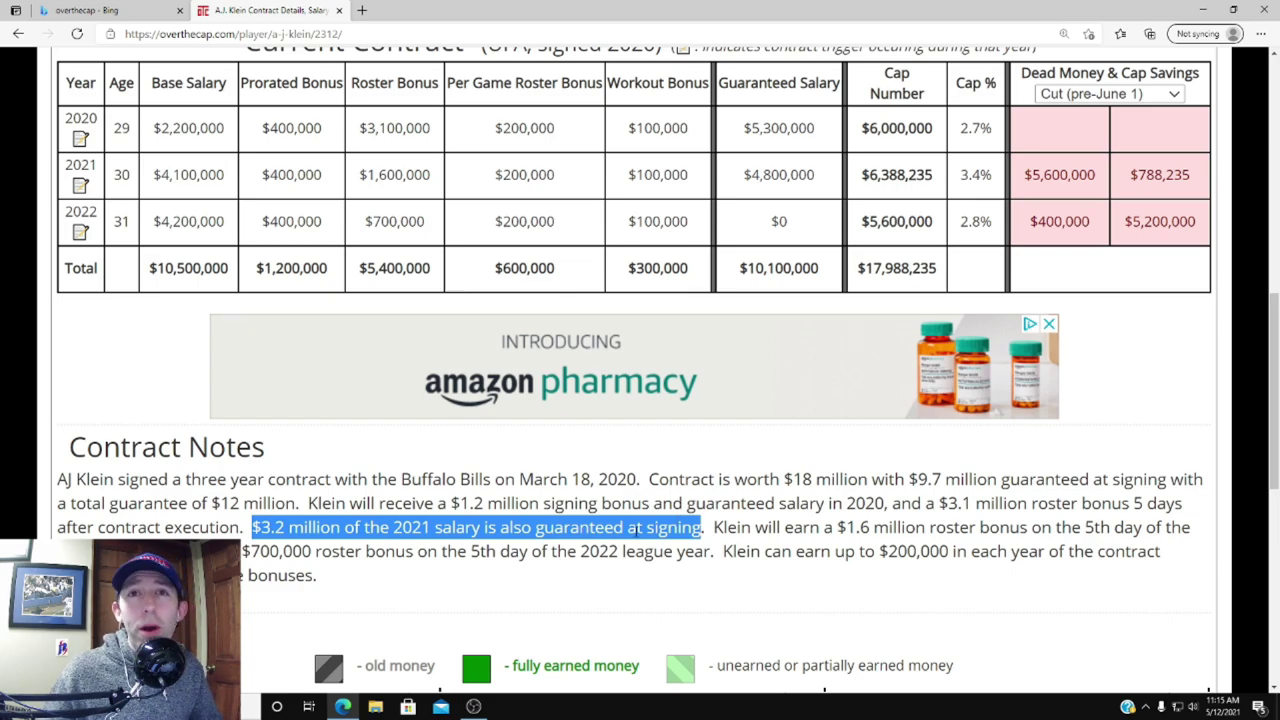
drag(723, 527, 1195, 528)
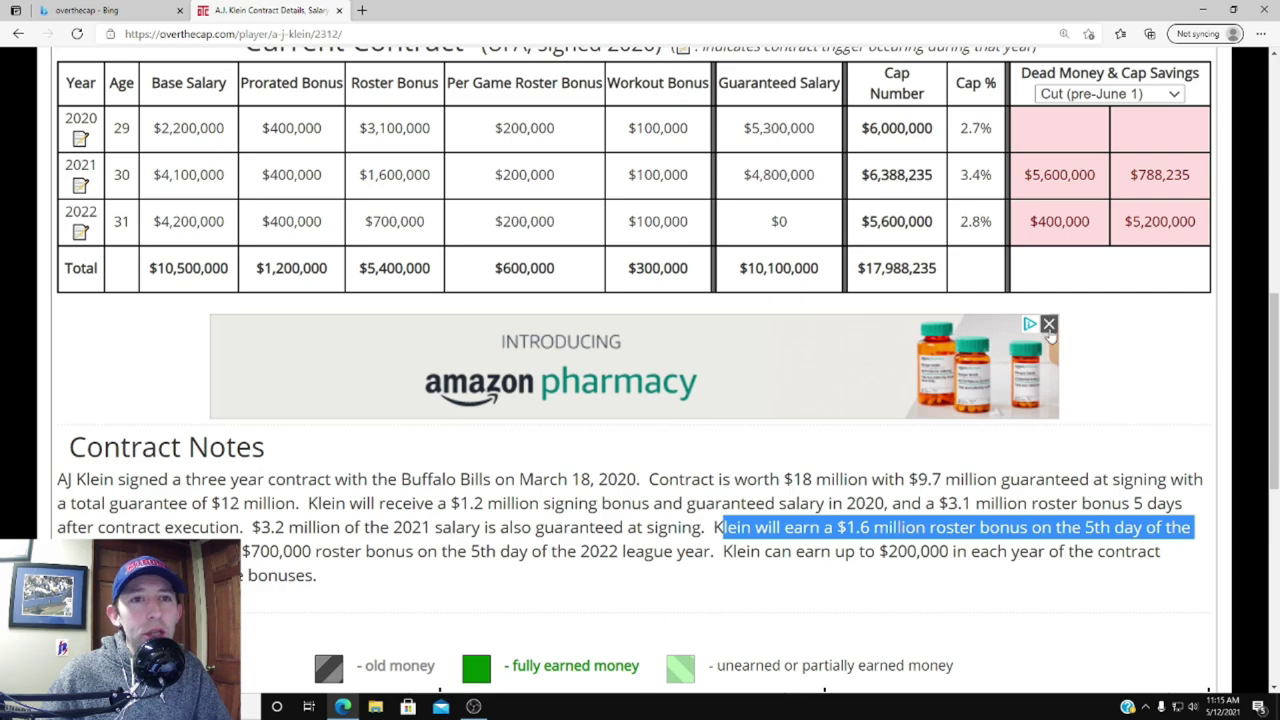
Set the Dead Money & Cap Savings scenario in Klein's contract table to Cut (post-June 1).
click(1180, 99)
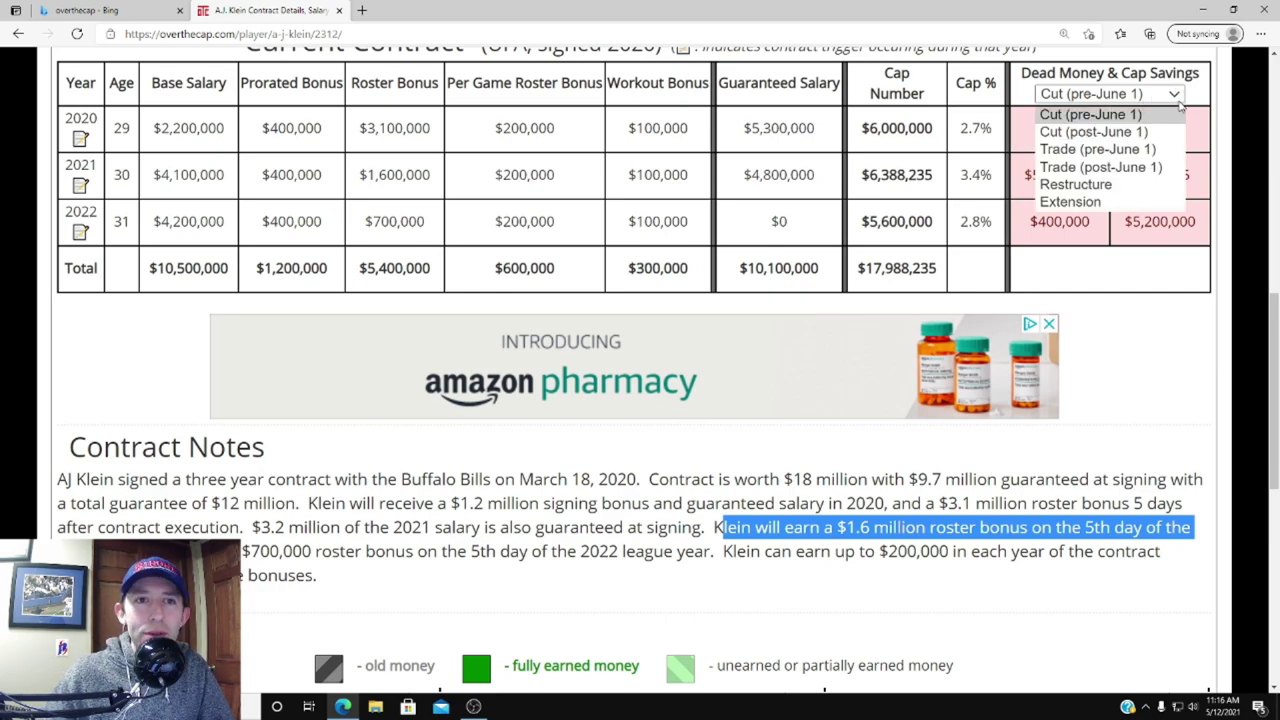
click(1145, 140)
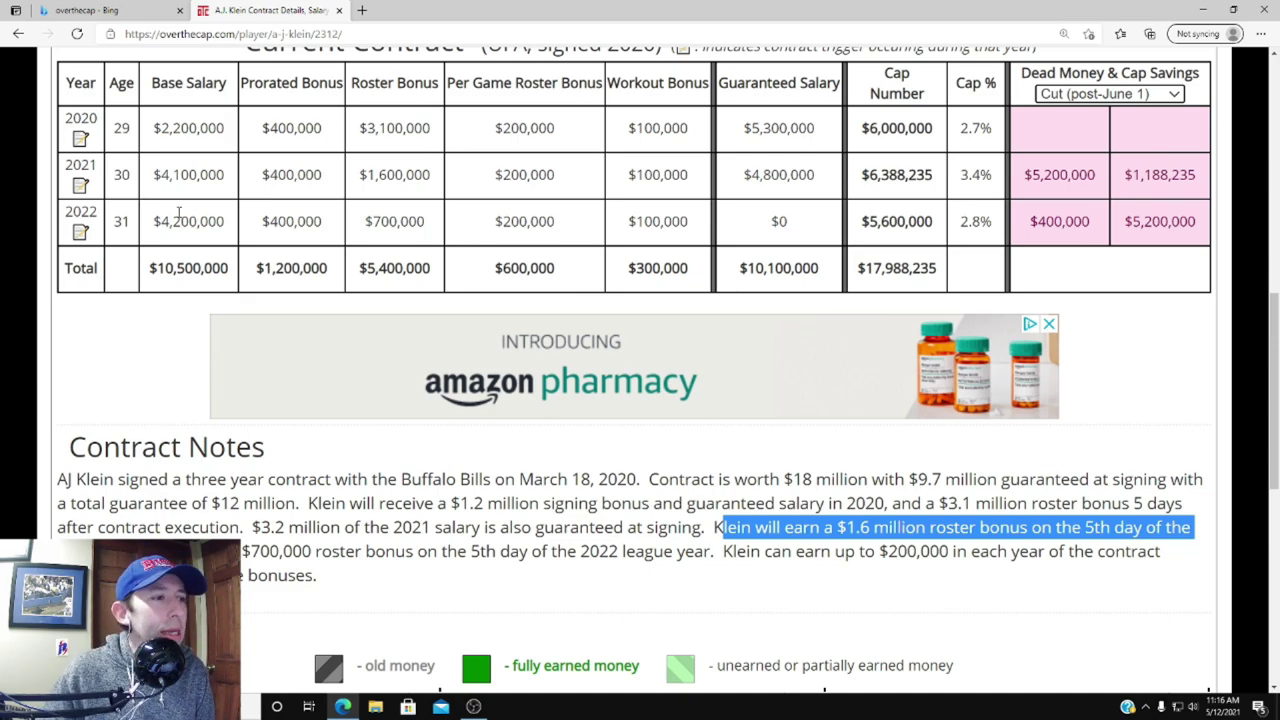
scroll(214, 351, up, 4)
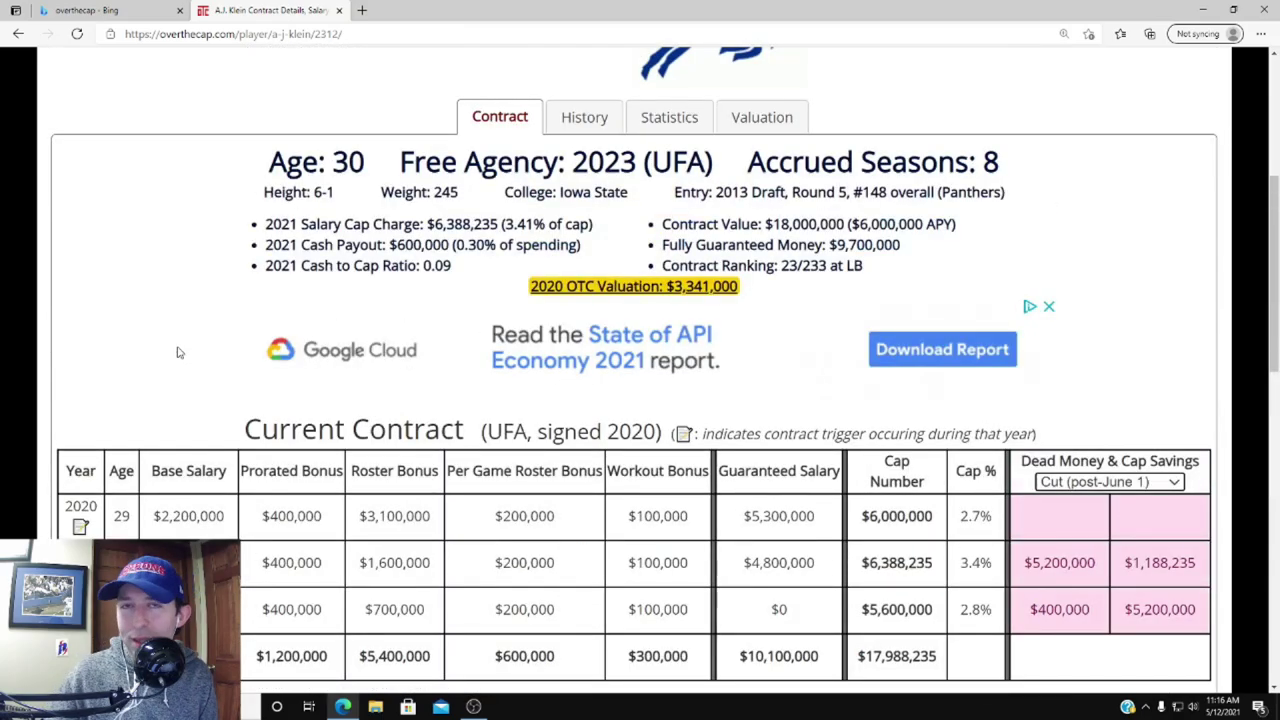
scroll(178, 352, up, 4)
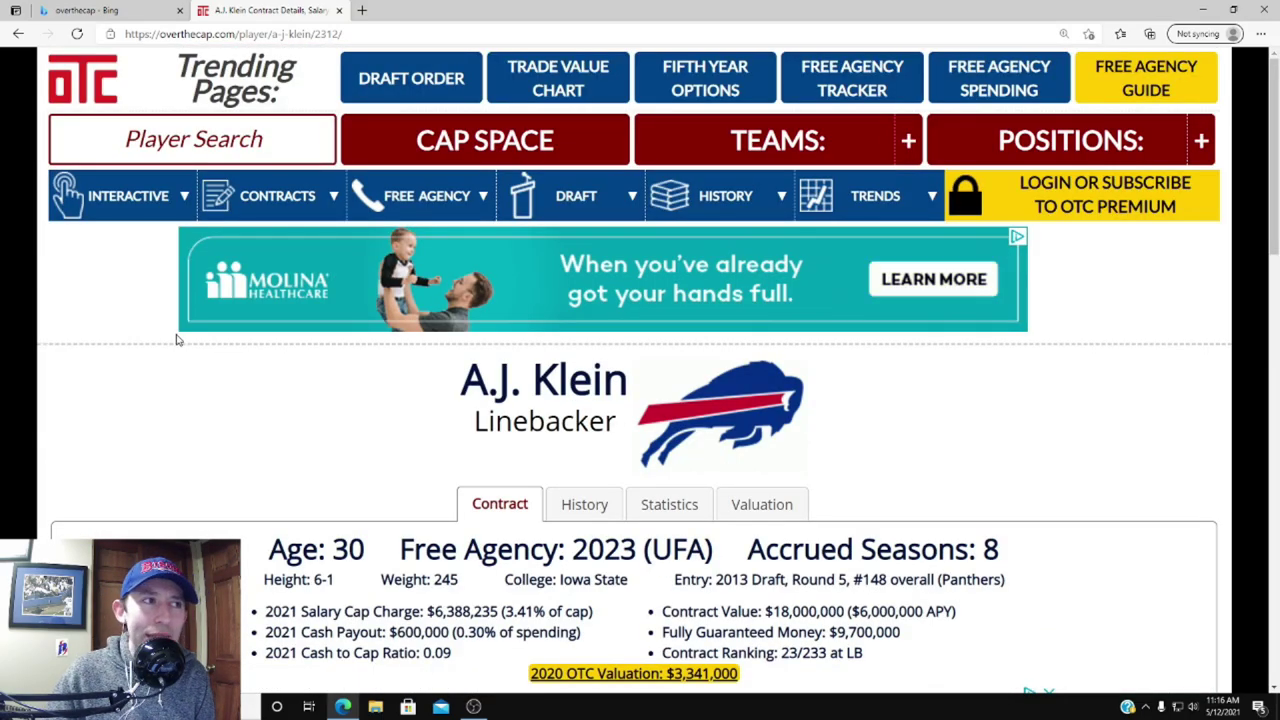
Go back to the Buffalo Bills salary cap page, search the players for "ertz" and open Zach Ertz's contract page.
click(19, 34)
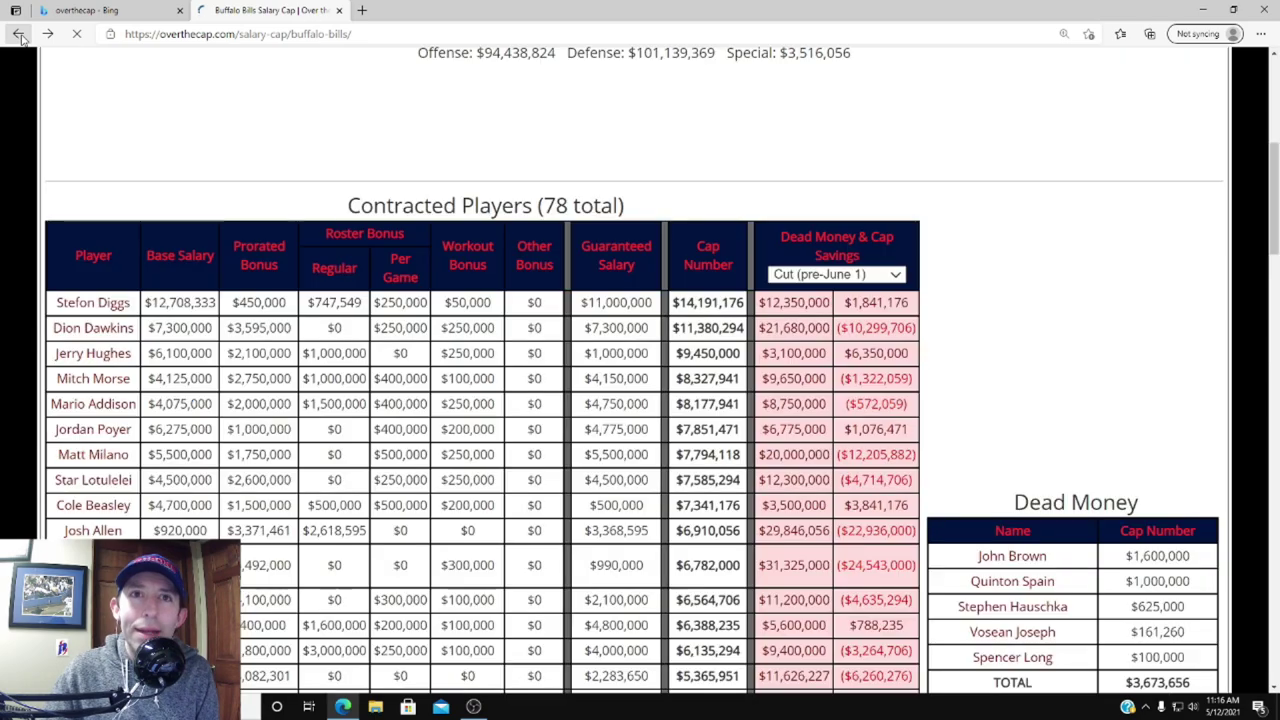
scroll(403, 232, down, 2)
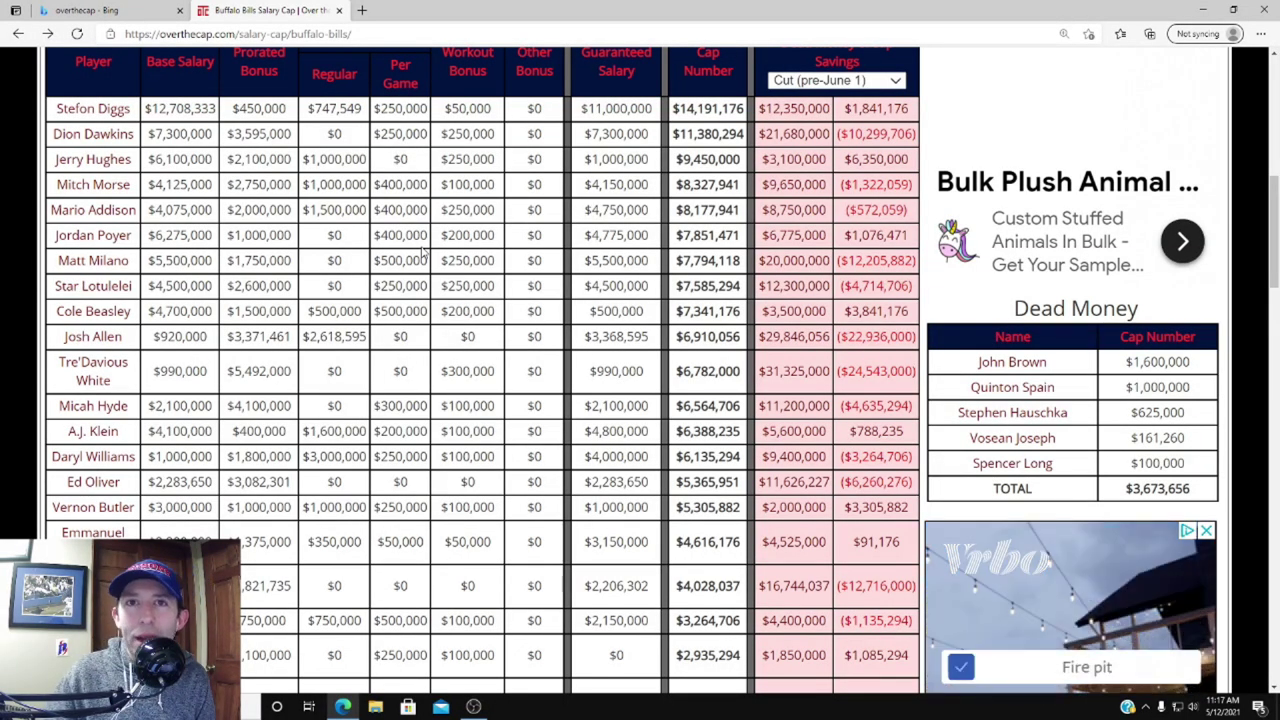
scroll(422, 255, up, 7)
click(176, 137)
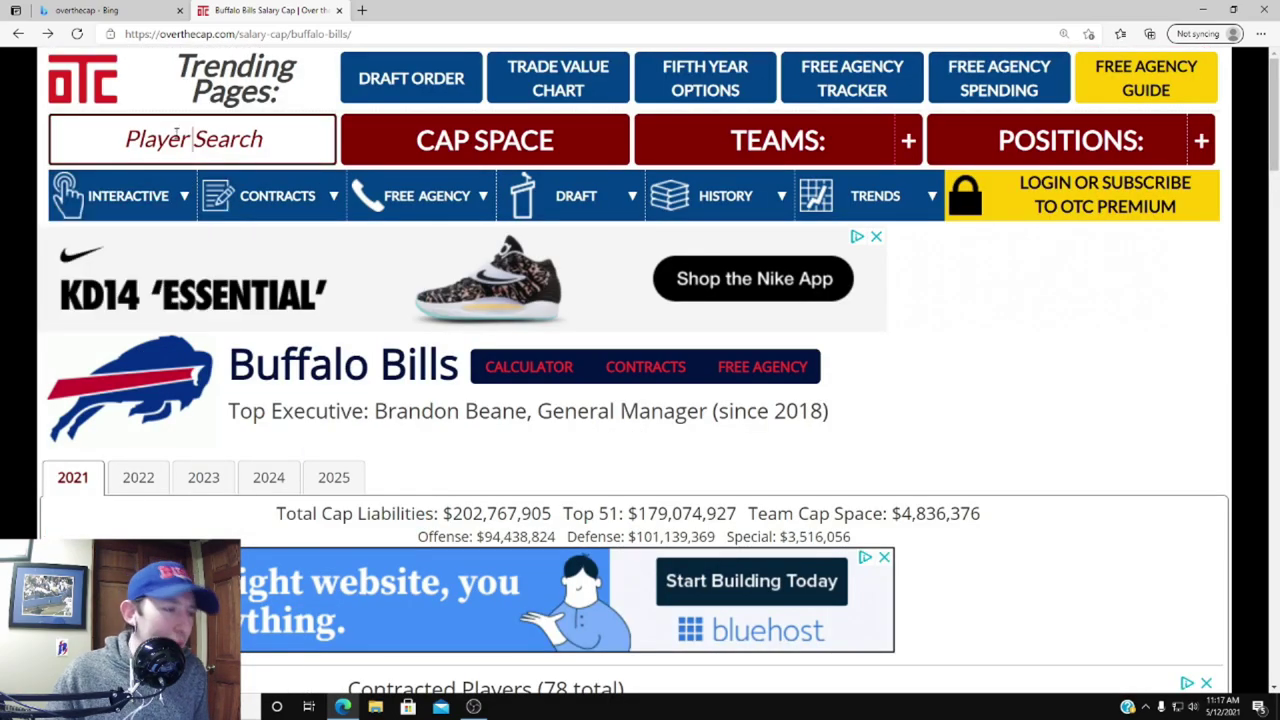
text(ertz)
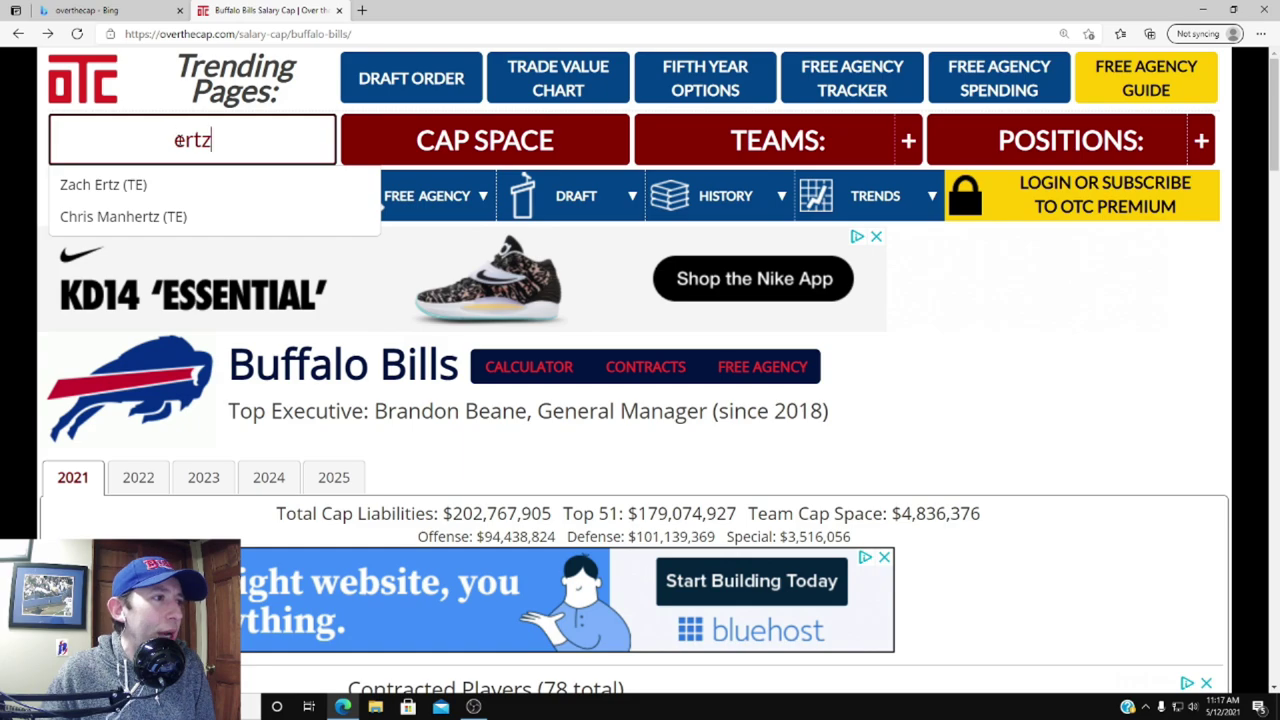
click(150, 184)
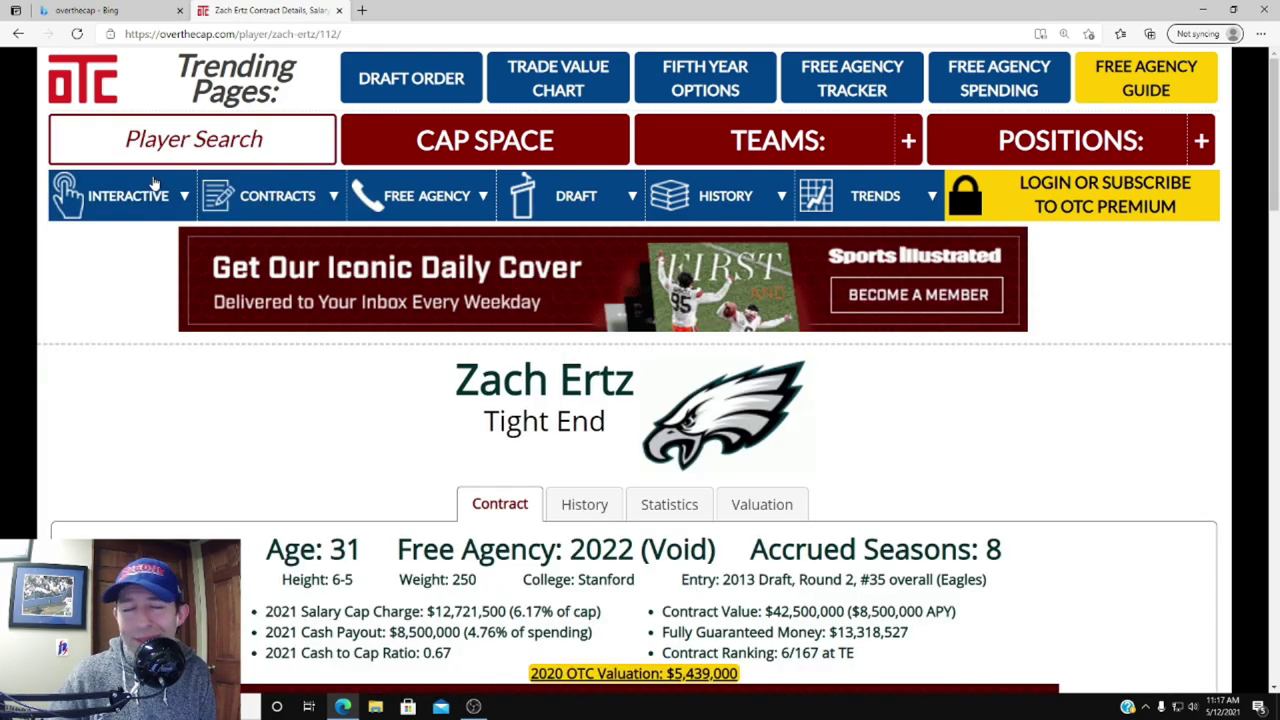
Examine Ertz's current contract table and highlight the voided 2022 base salary.
scroll(300, 338, down, 4)
scroll(300, 338, down, 4)
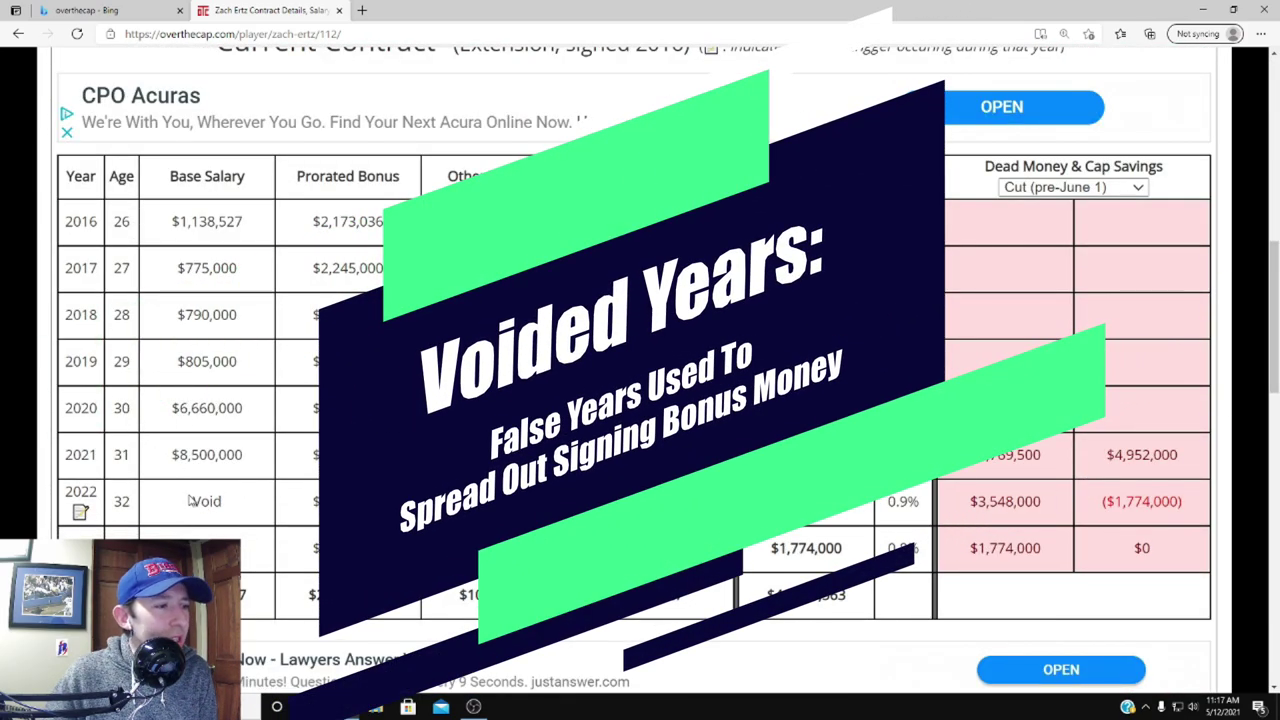
triple_click(206, 502)
click(156, 515)
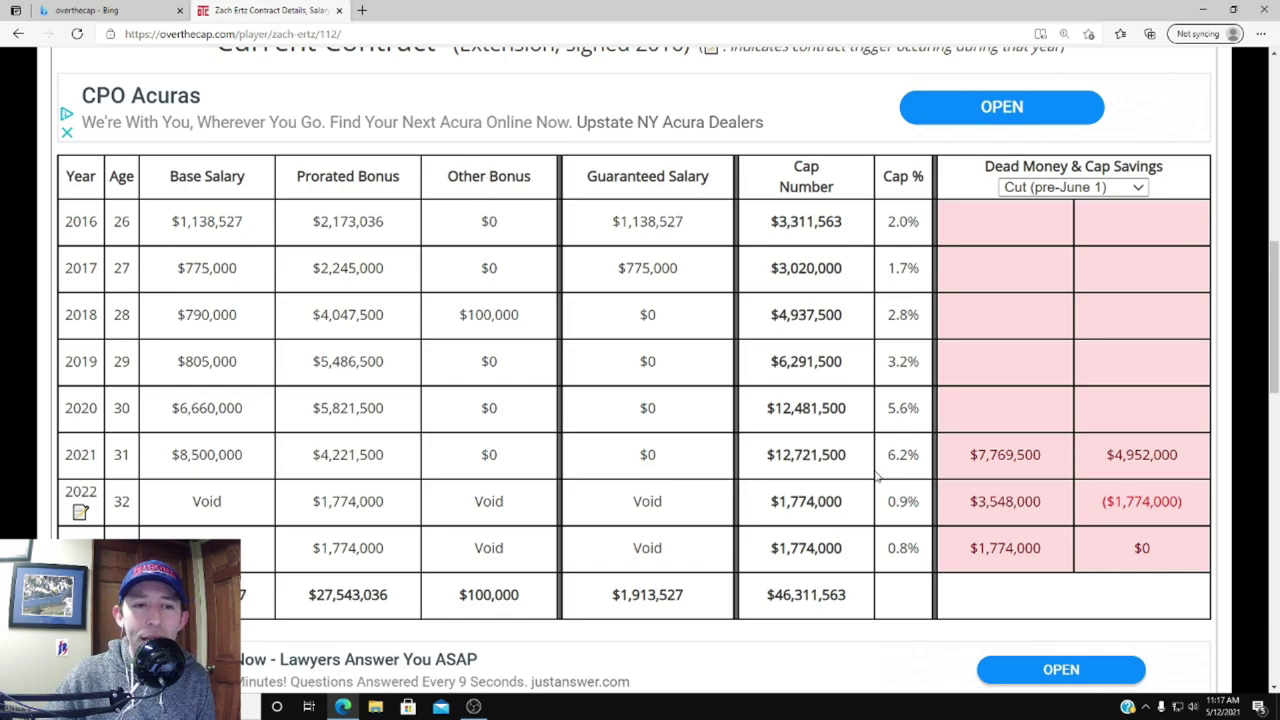
Set the Dead Money & Cap Savings scenario in Ertz's contract table to Trade (pre-June 1).
click(1060, 187)
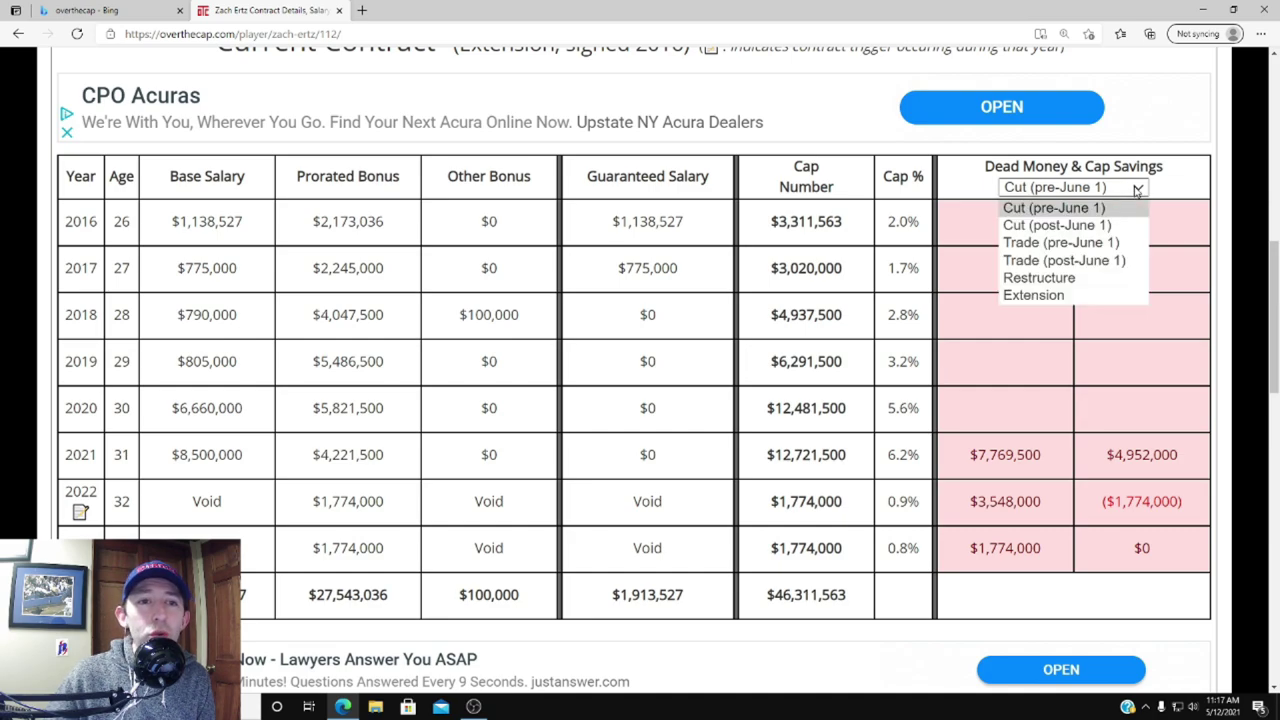
click(1110, 243)
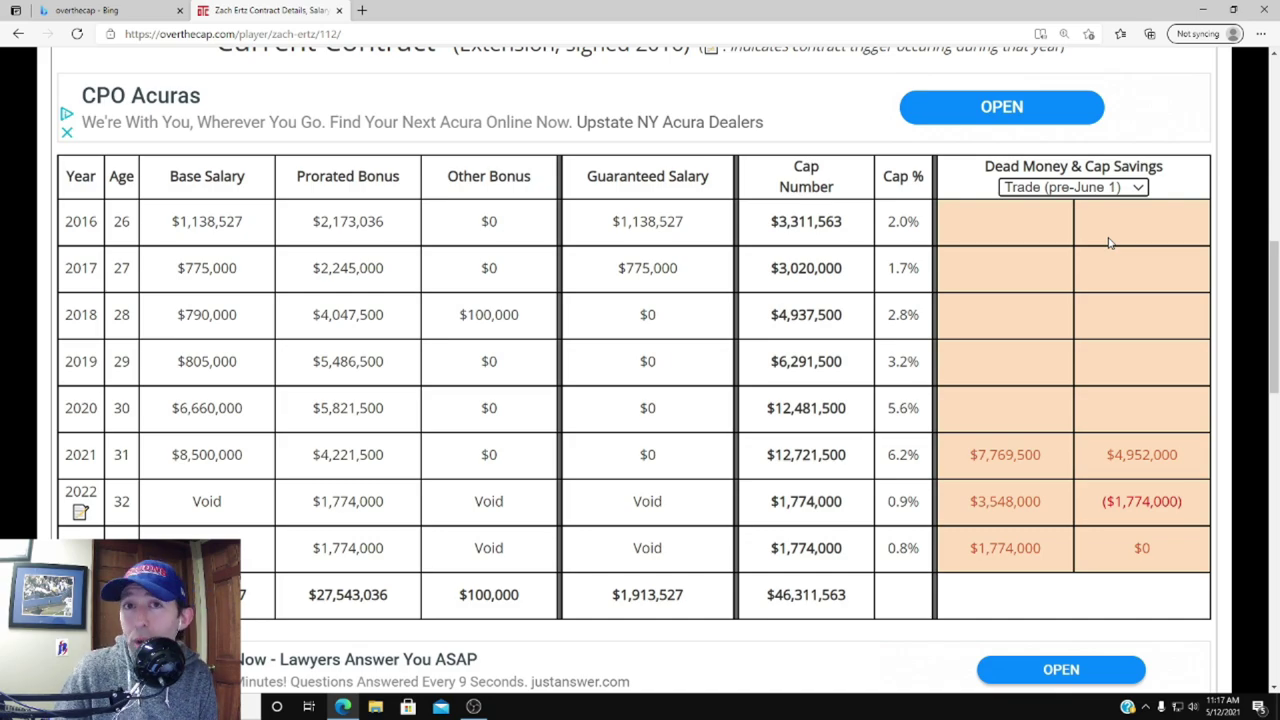
Set the Dead Money & Cap Savings scenario in Ertz's contract table to Trade (post-June 1) and highlight the 2021 base salary.
click(1139, 188)
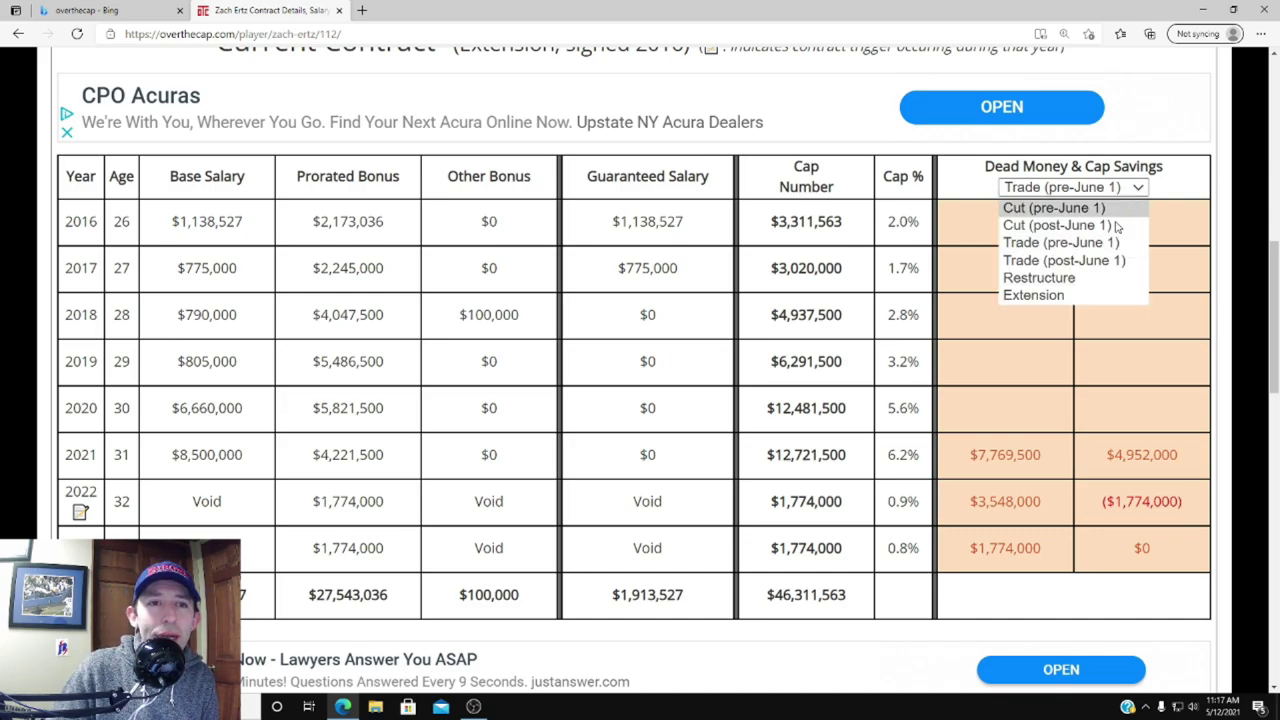
click(1104, 262)
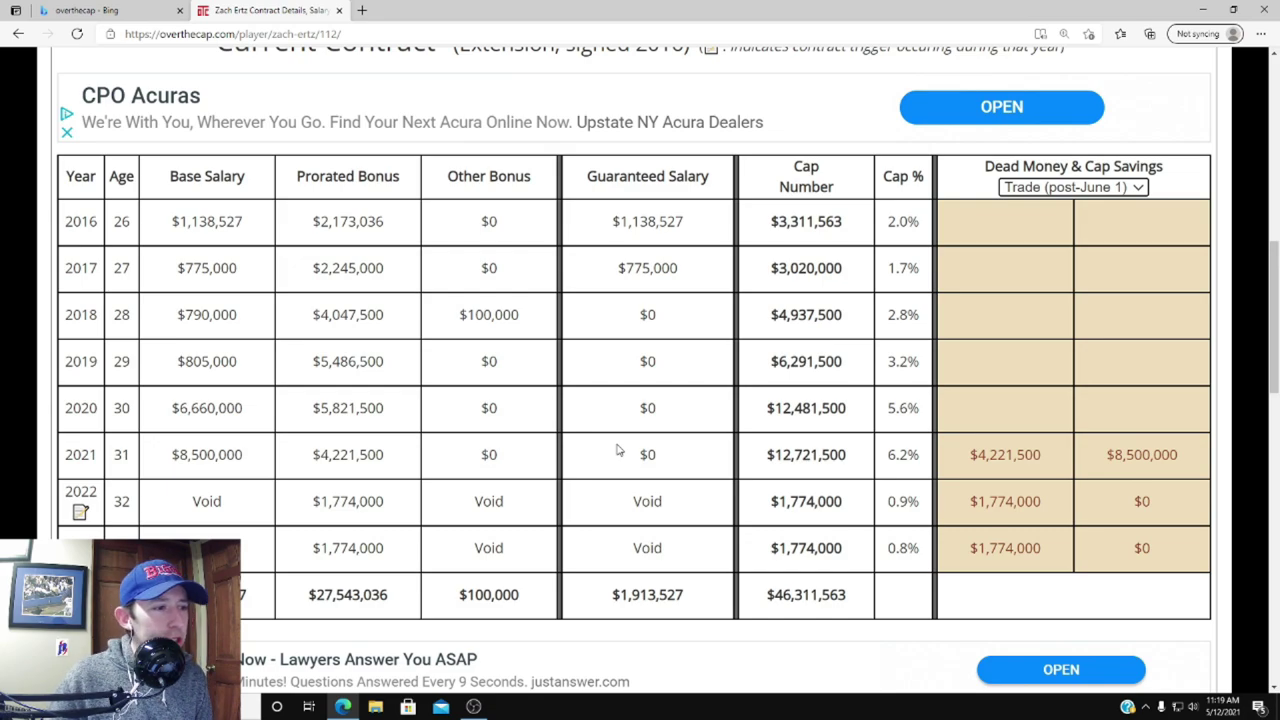
drag(165, 458, 250, 465)
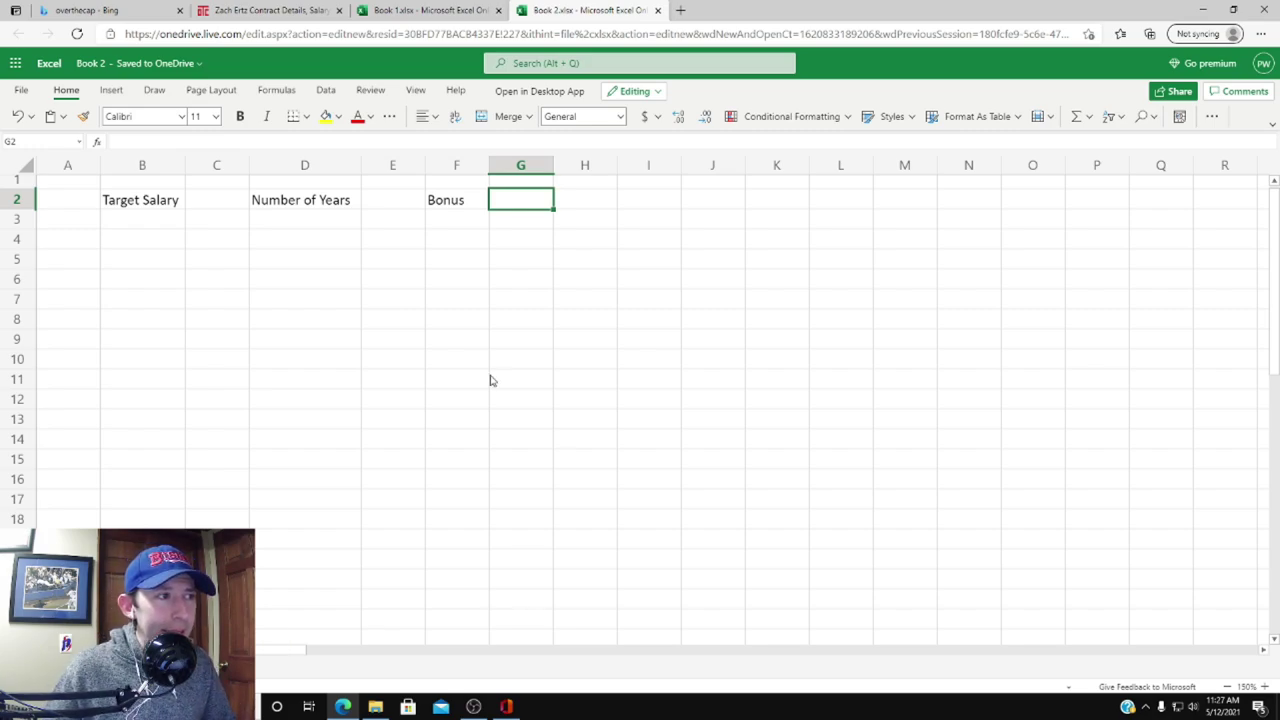
In the Excel workbook Book 2, enter $8,500,000 under the Target Salary heading in cell B3.
click(128, 230)
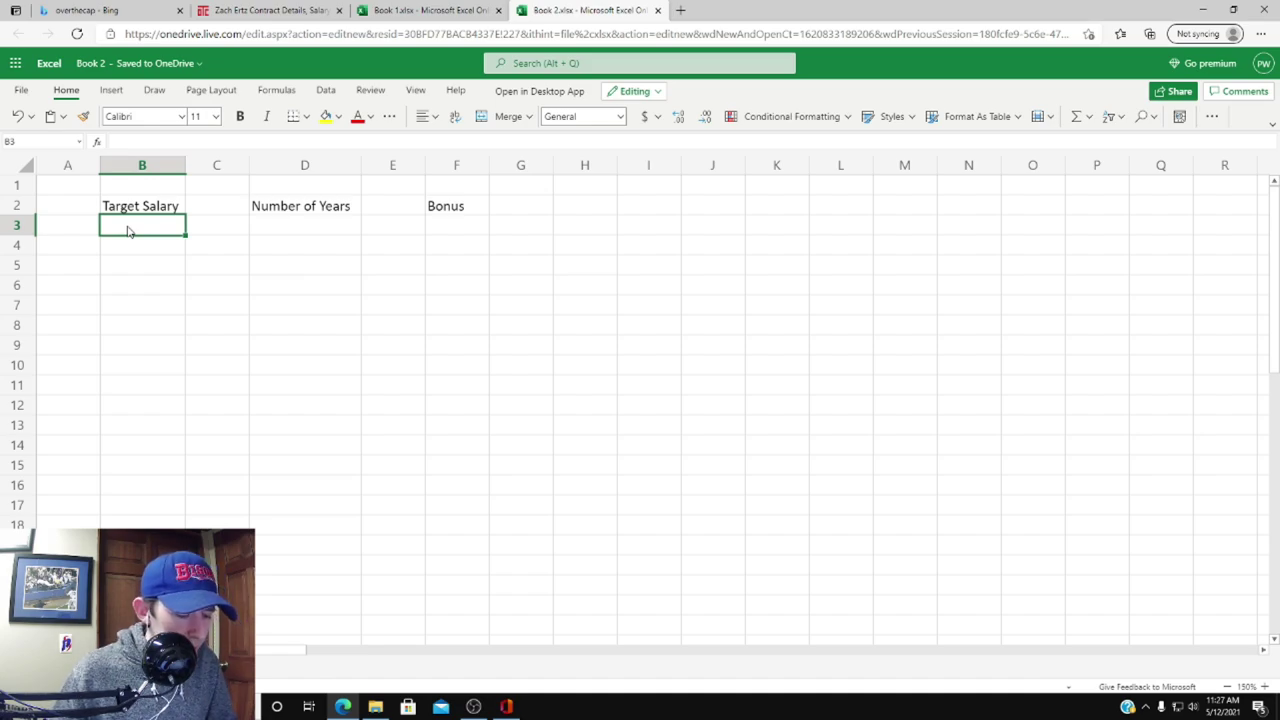
text($8,)
text(500,)
text(00)
text(00)
key(Return)
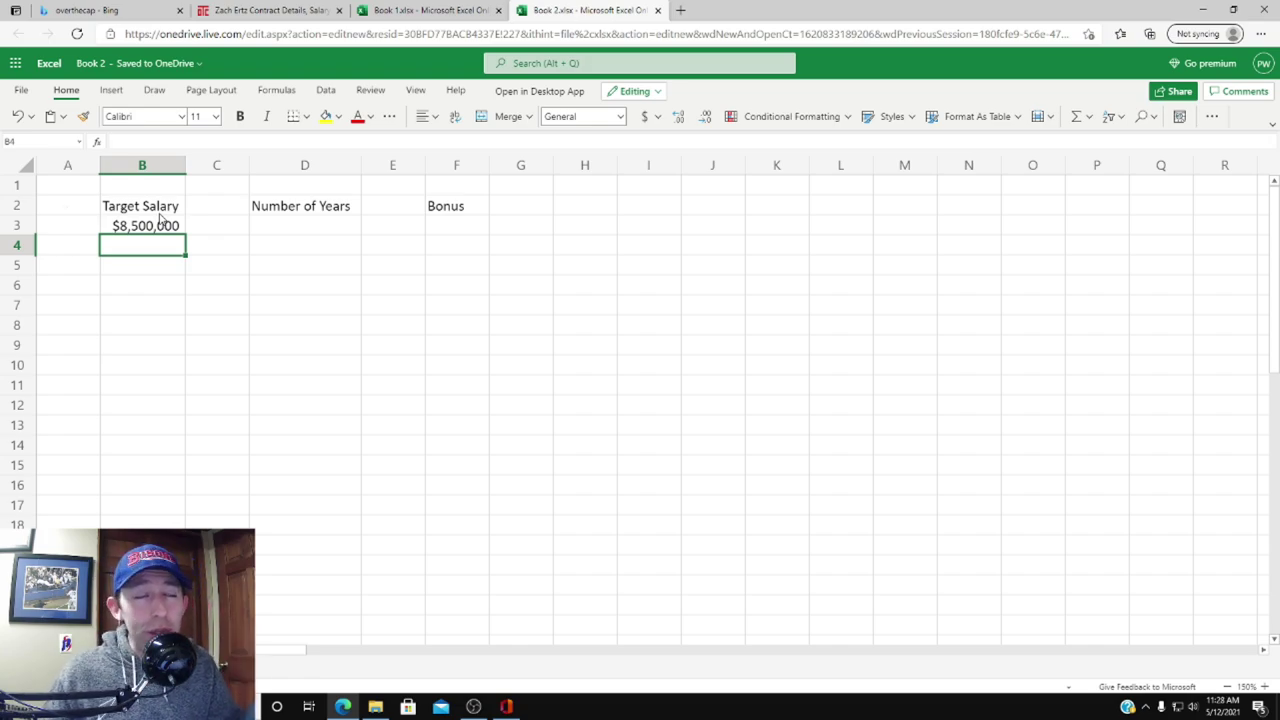
Enter 3 under the Number of Years heading in cell D3.
click(283, 226)
text(3)
key(Return)
click(284, 229)
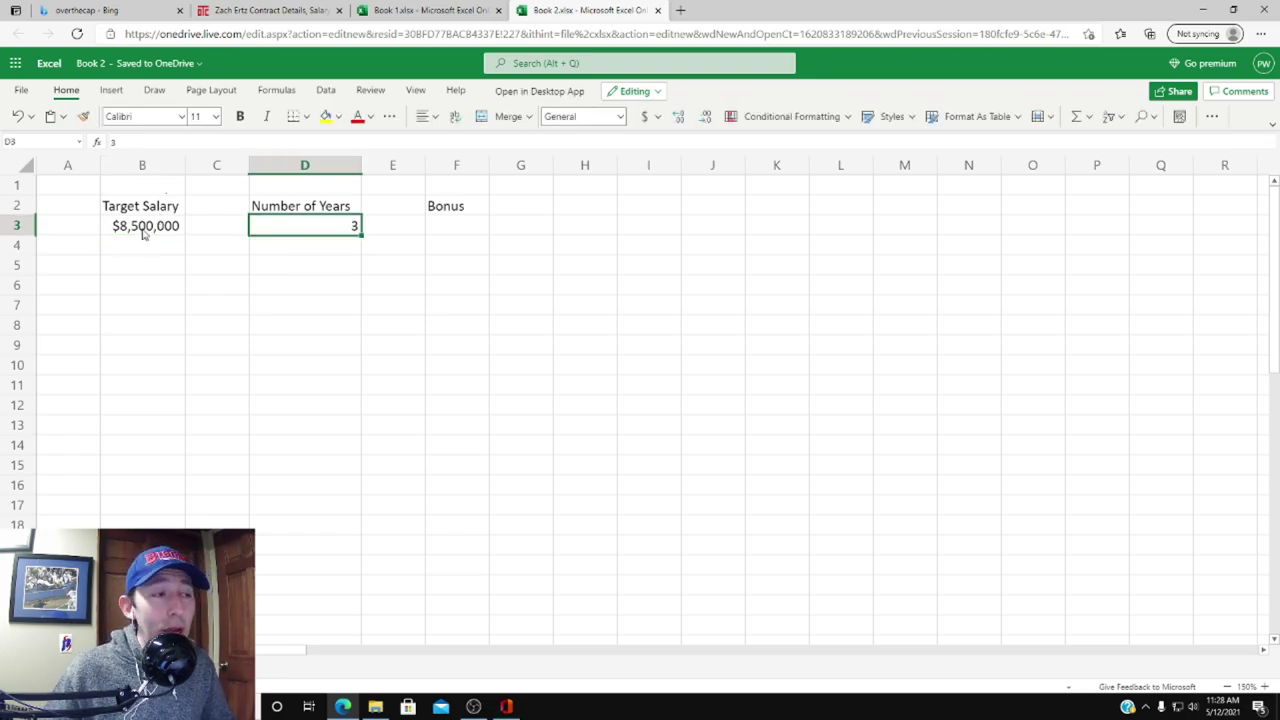
Add an "Age" heading in cell A4 and list the ages 31, 32 and 33 in the cells below it.
click(77, 250)
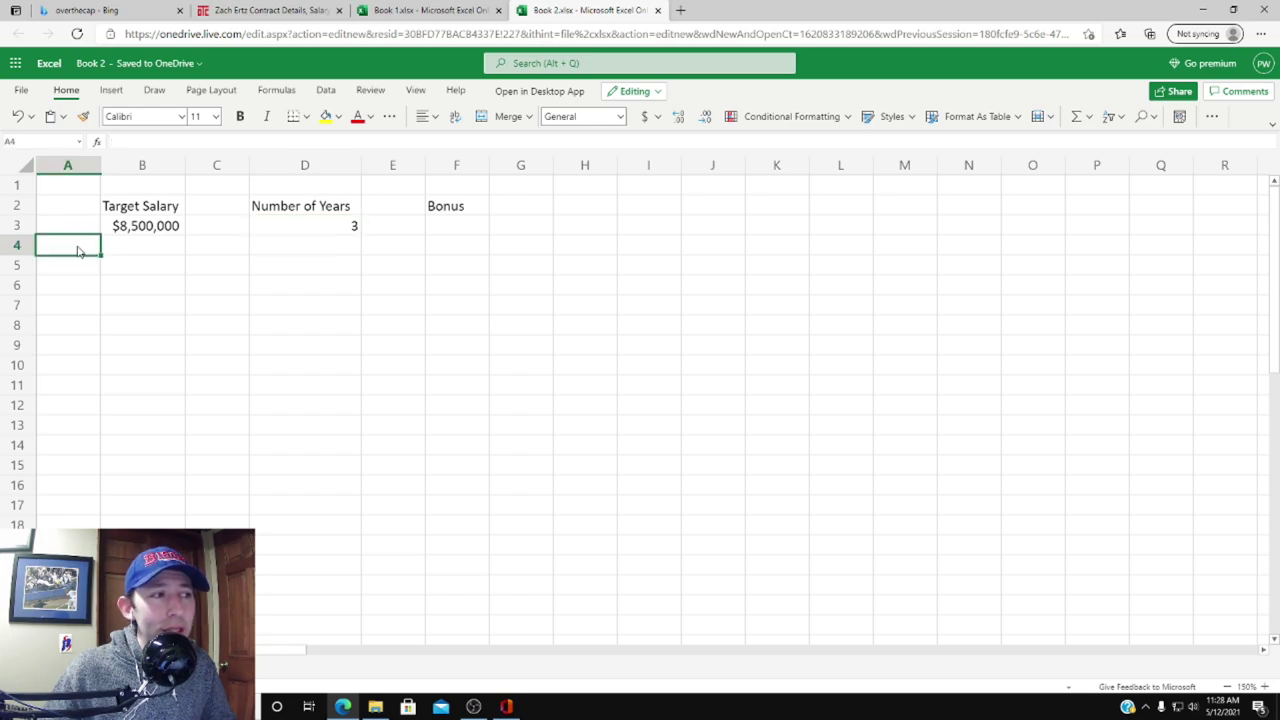
click(82, 266)
click(78, 249)
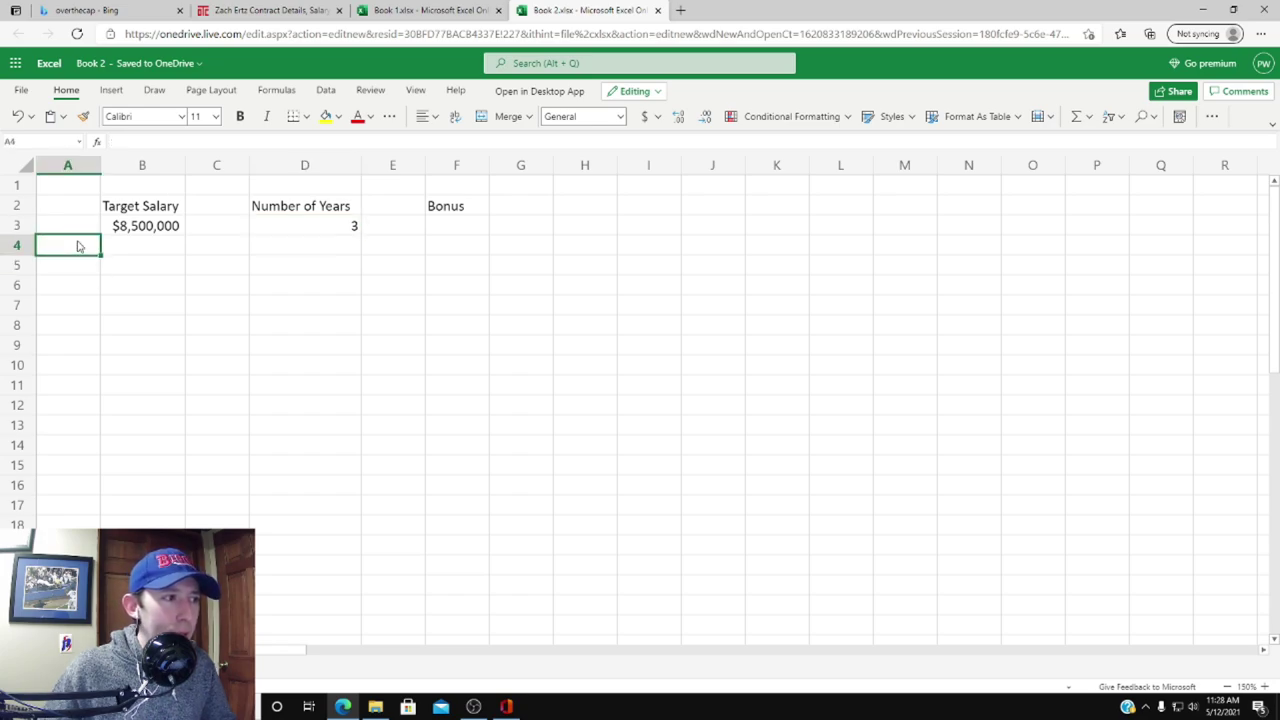
text(Age)
key(Return)
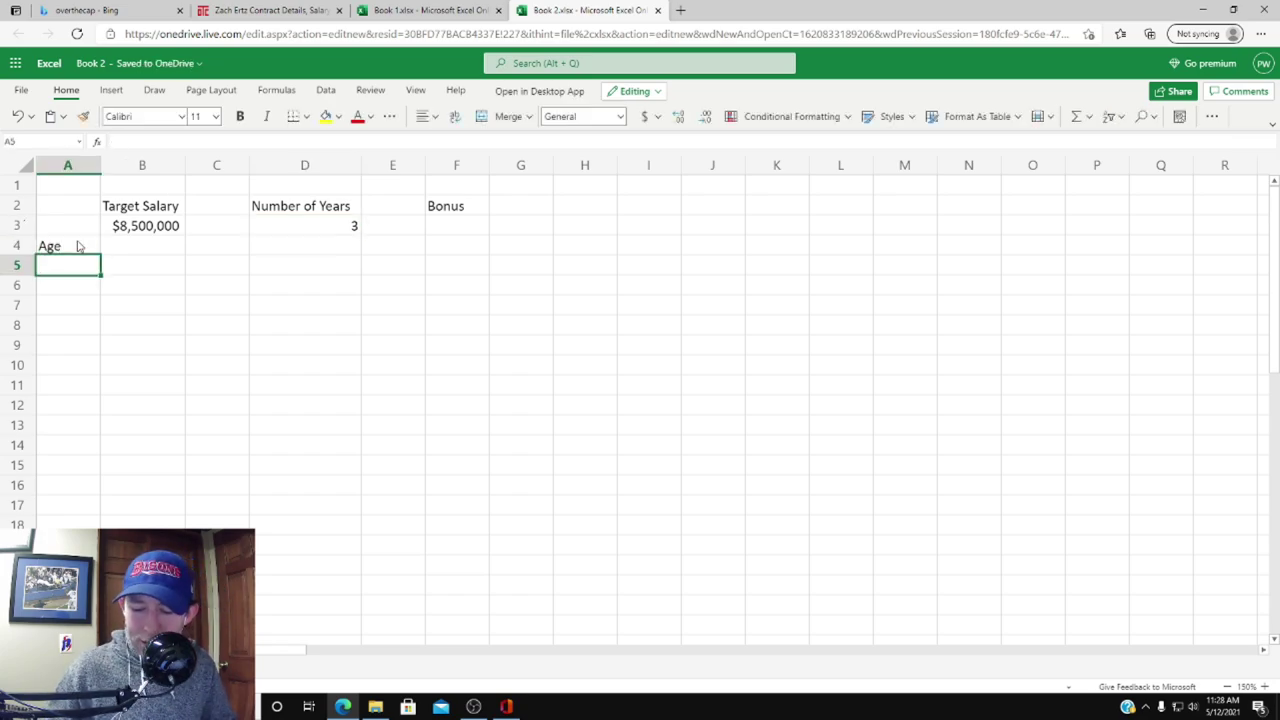
text(31)
key(Return)
text(32)
key(Return)
text(33)
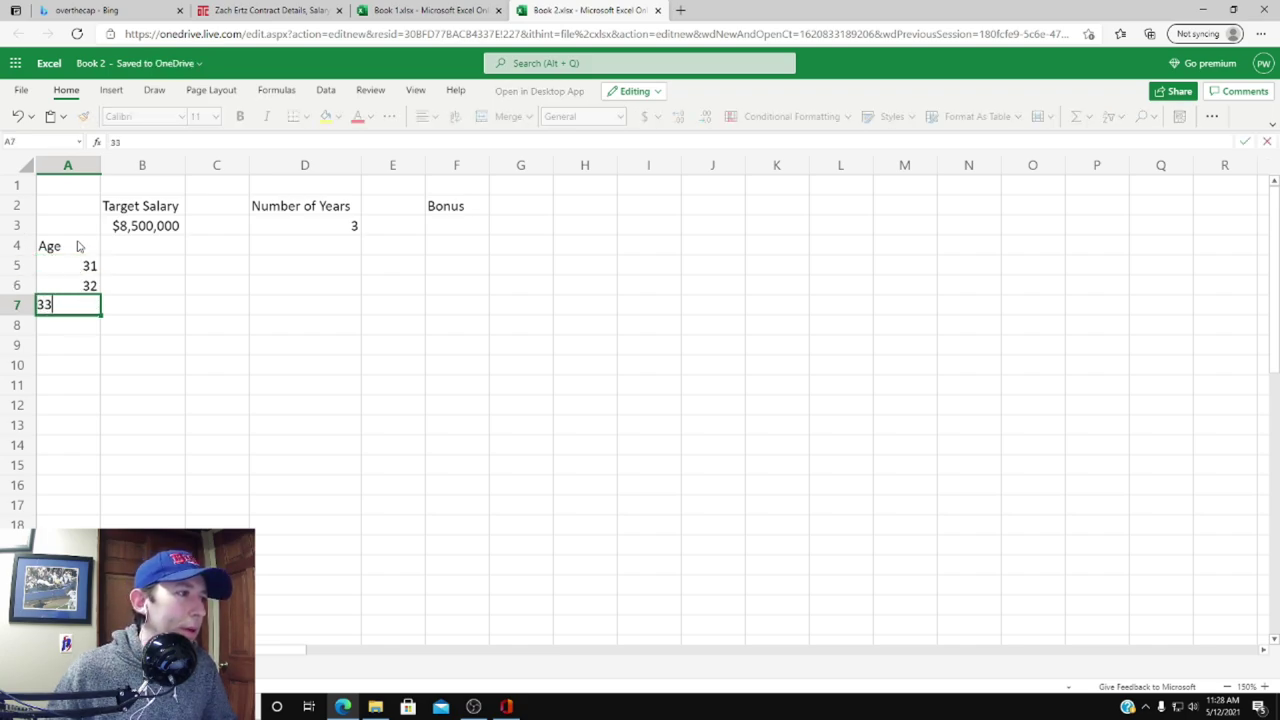
key(Return)
Enter the heading "years" in cell B4, beside the Age heading.
click(125, 243)
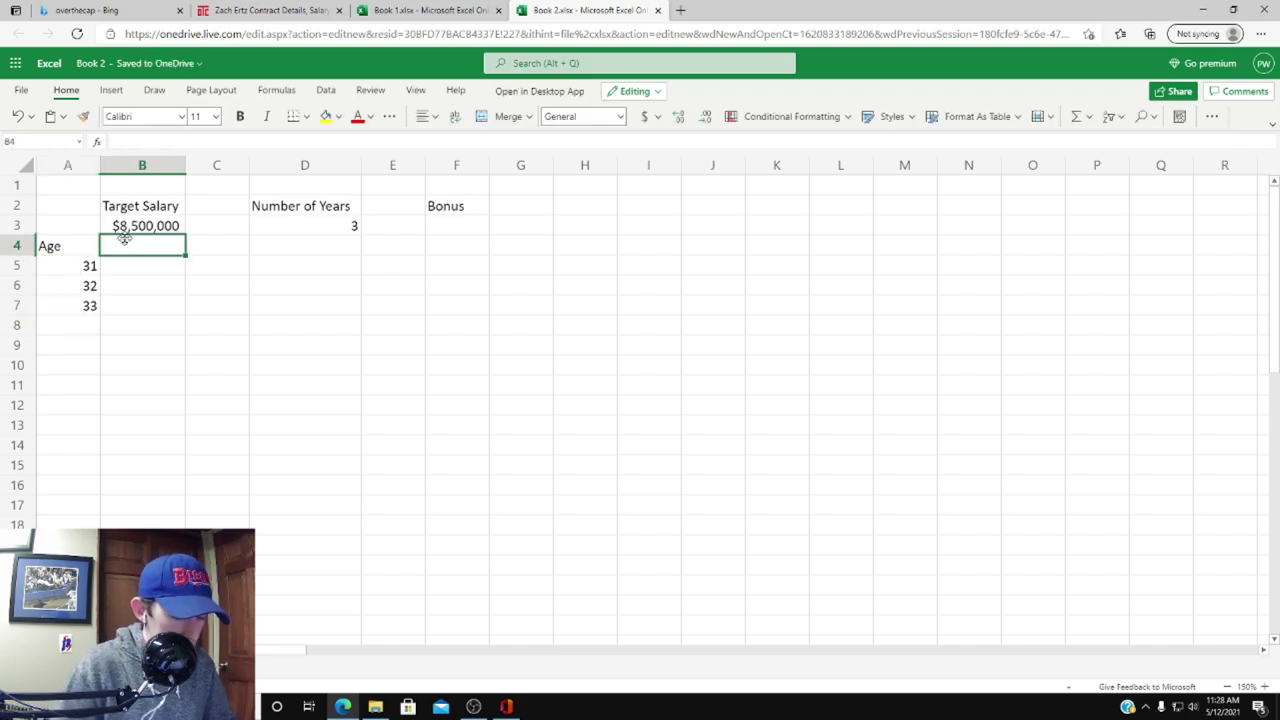
text(Ye)
key(BackSpace)
key(BackSpace)
text(Year)
key(BackSpace)
key(BackSpace)
key(BackSpace)
key(BackSpace)
text(Years)
key(Return)
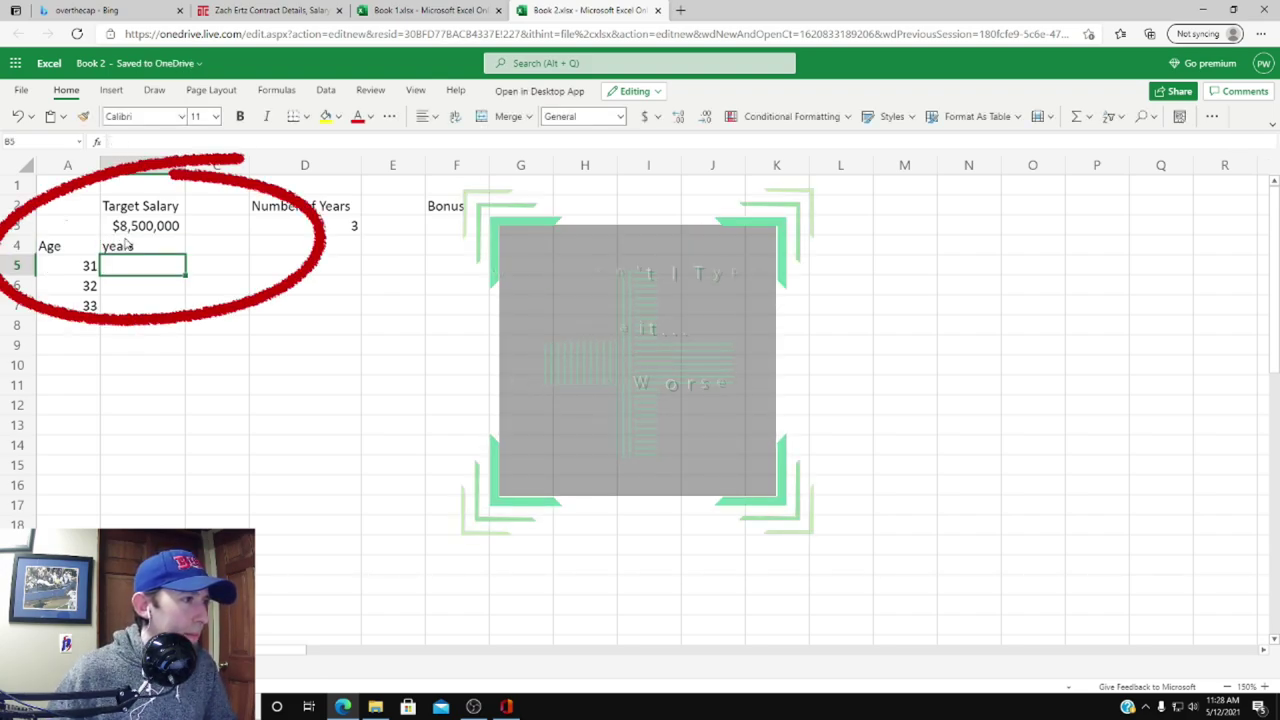
List the years 2021, 2022 and 2023 in cells B5 to B7, beside the ages.
text(20)
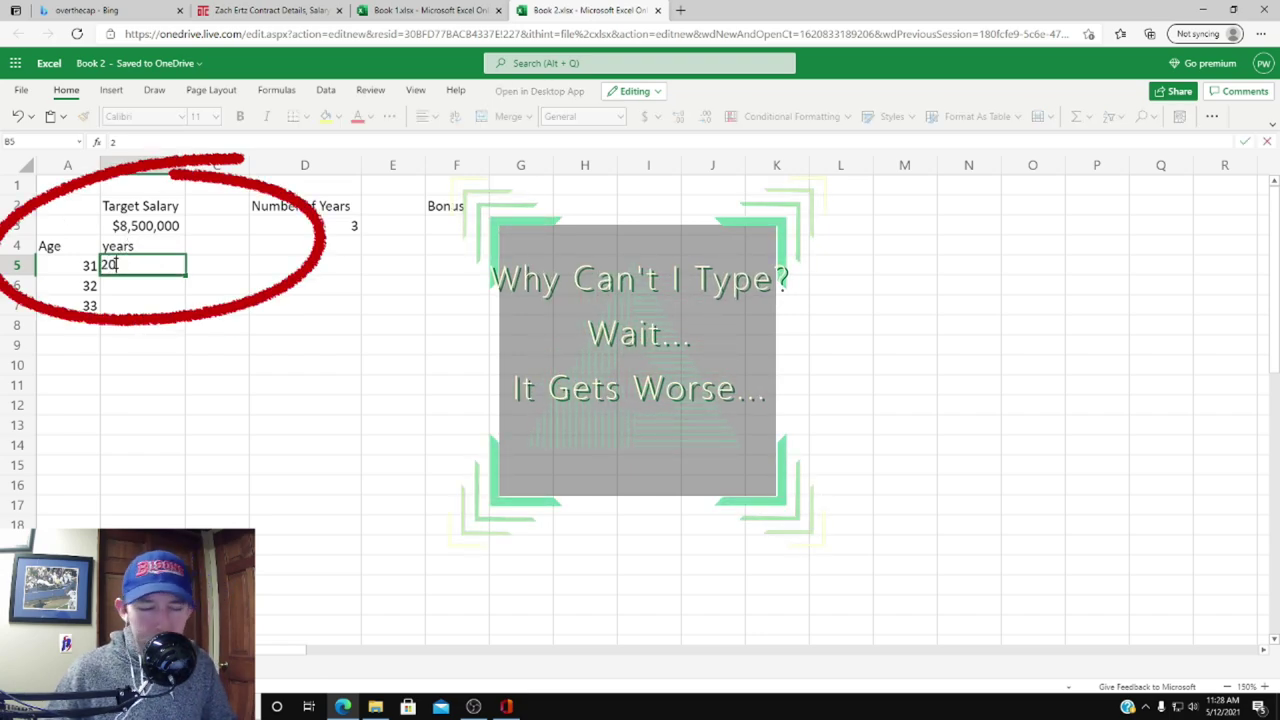
text(21)
key(Return)
text(2022)
key(Return)
text(2023)
key(Return)
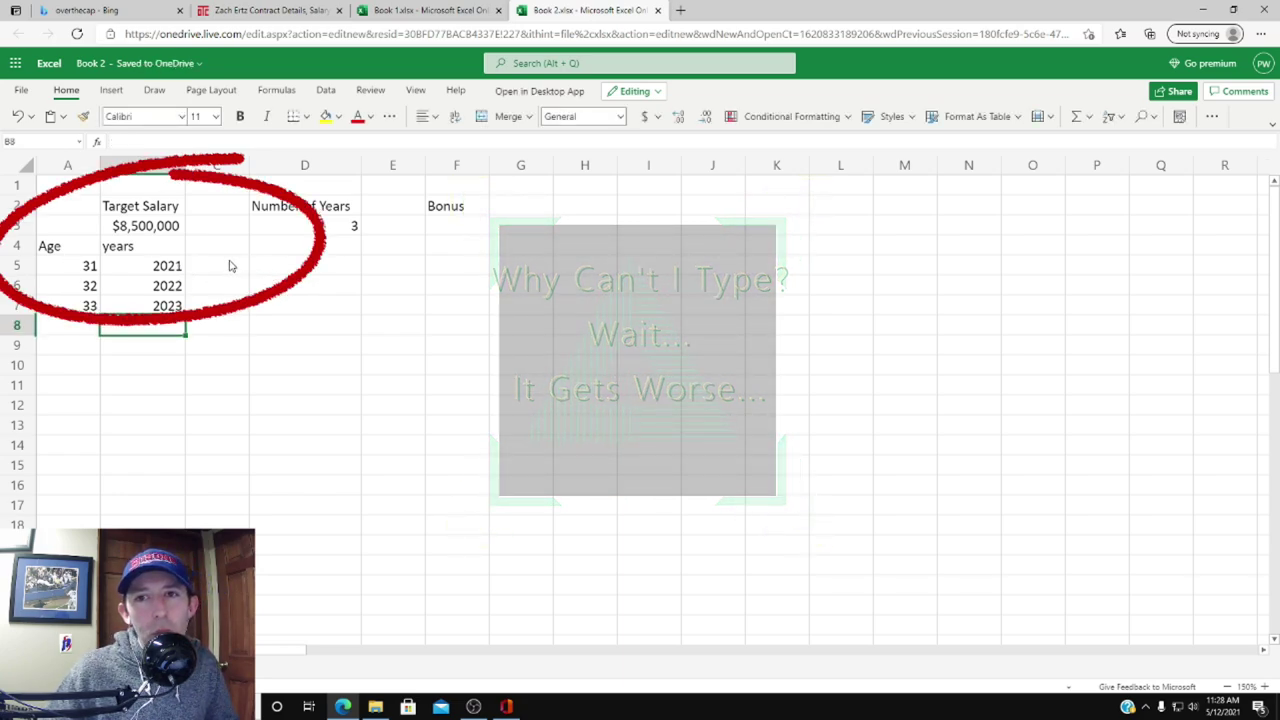
click(451, 230)
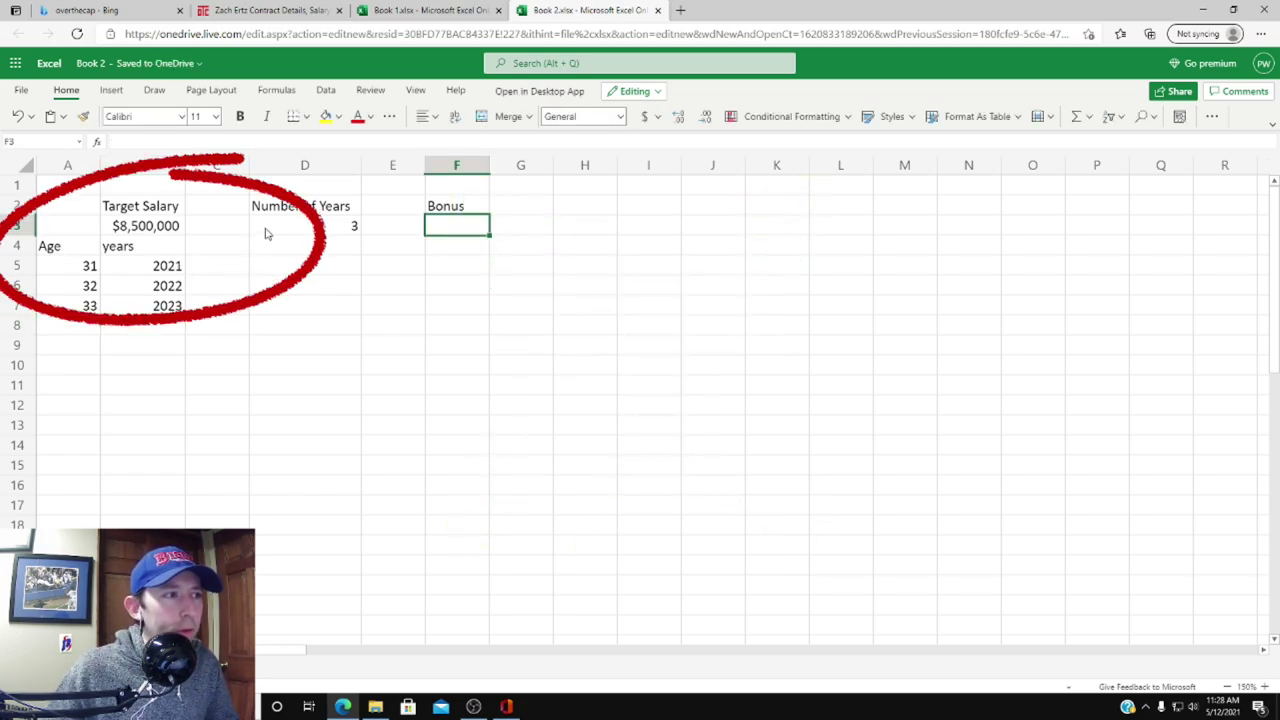
Capitalize the heading in cell B4 so it reads "Years".
click(97, 250)
click(103, 247)
double_click(103, 246)
click(103, 245)
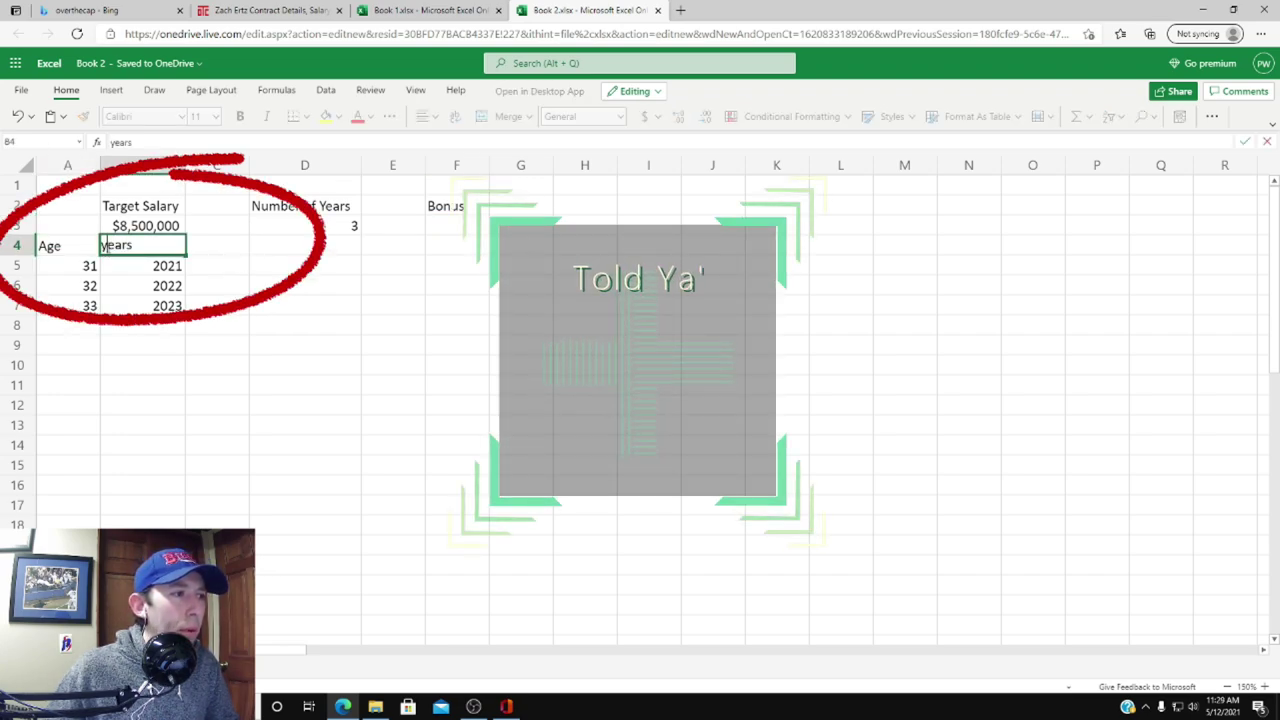
text(M)
key(Delete)
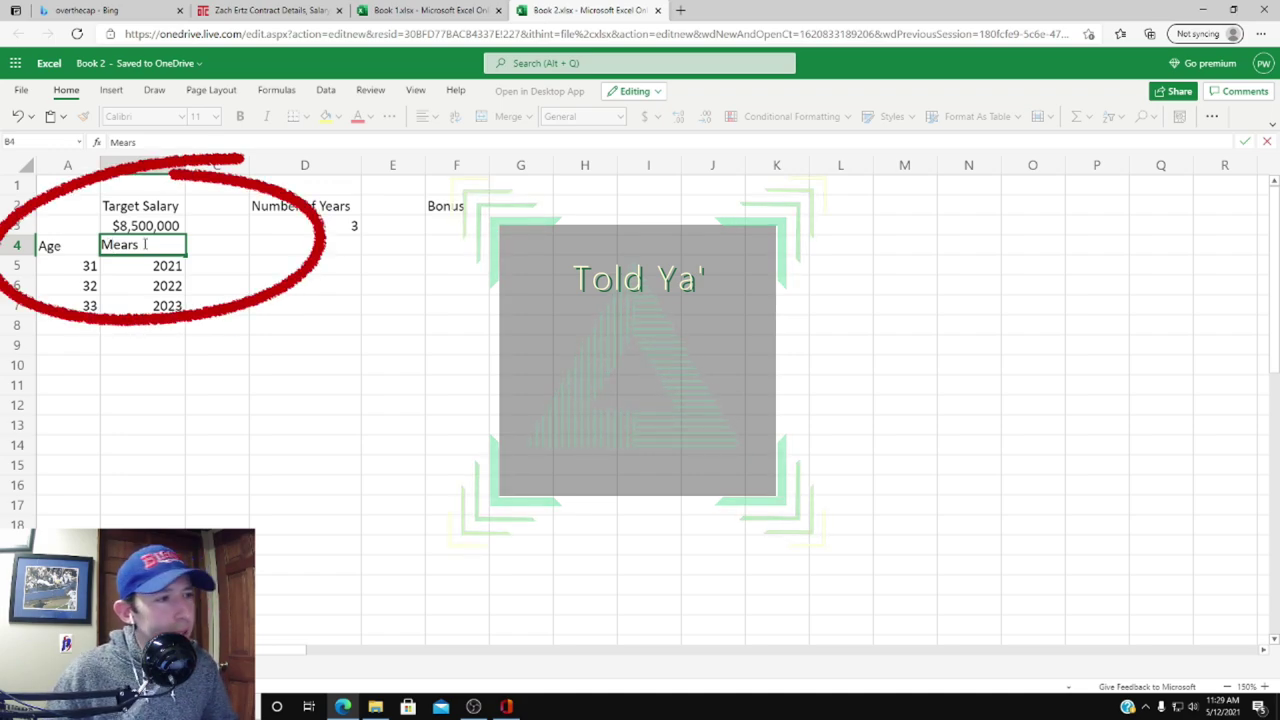
click(213, 246)
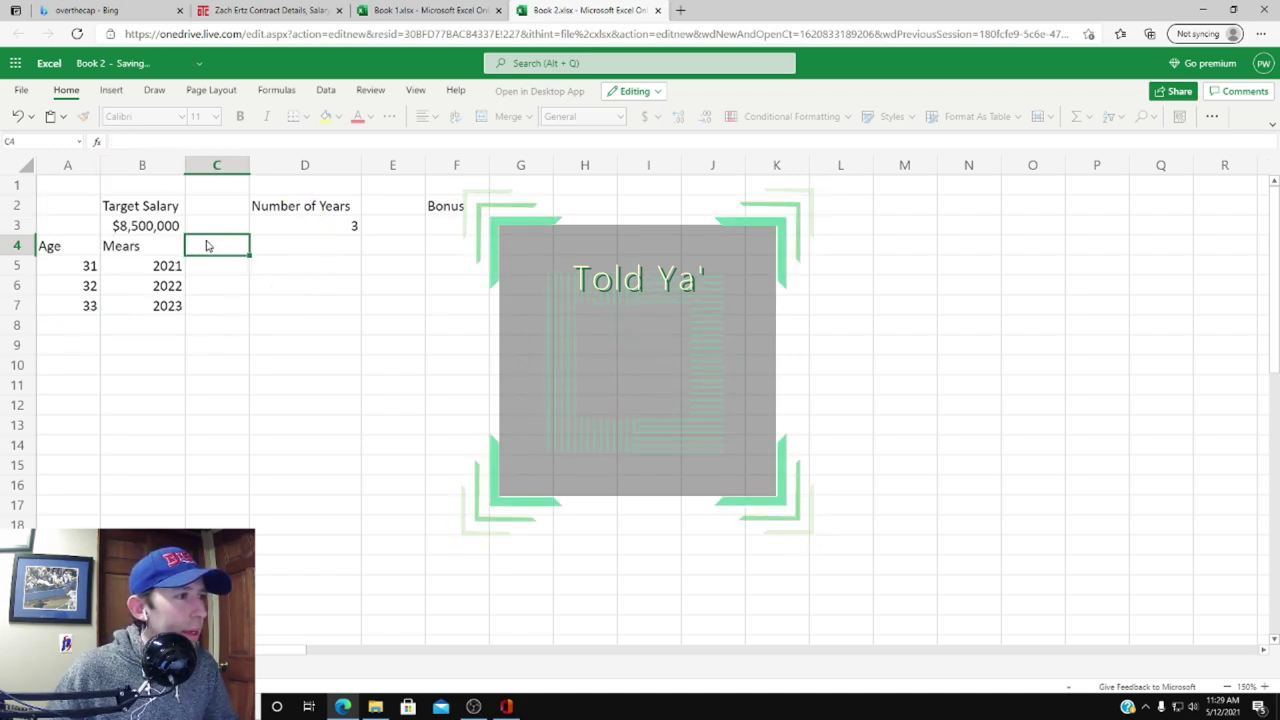
double_click(118, 246)
key(BackSpace)
text(Y)
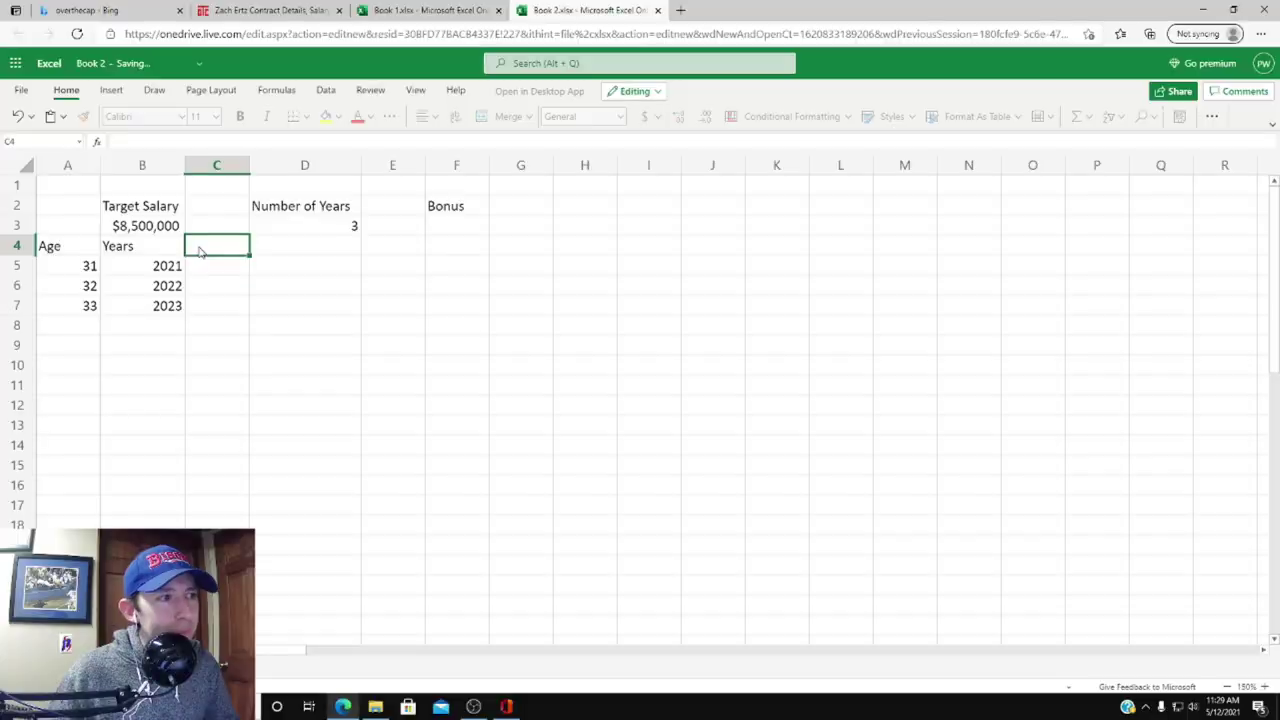
Add the headings "Bonus" in cell C4 and "Base Salary" in cell D4.
double_click(200, 247)
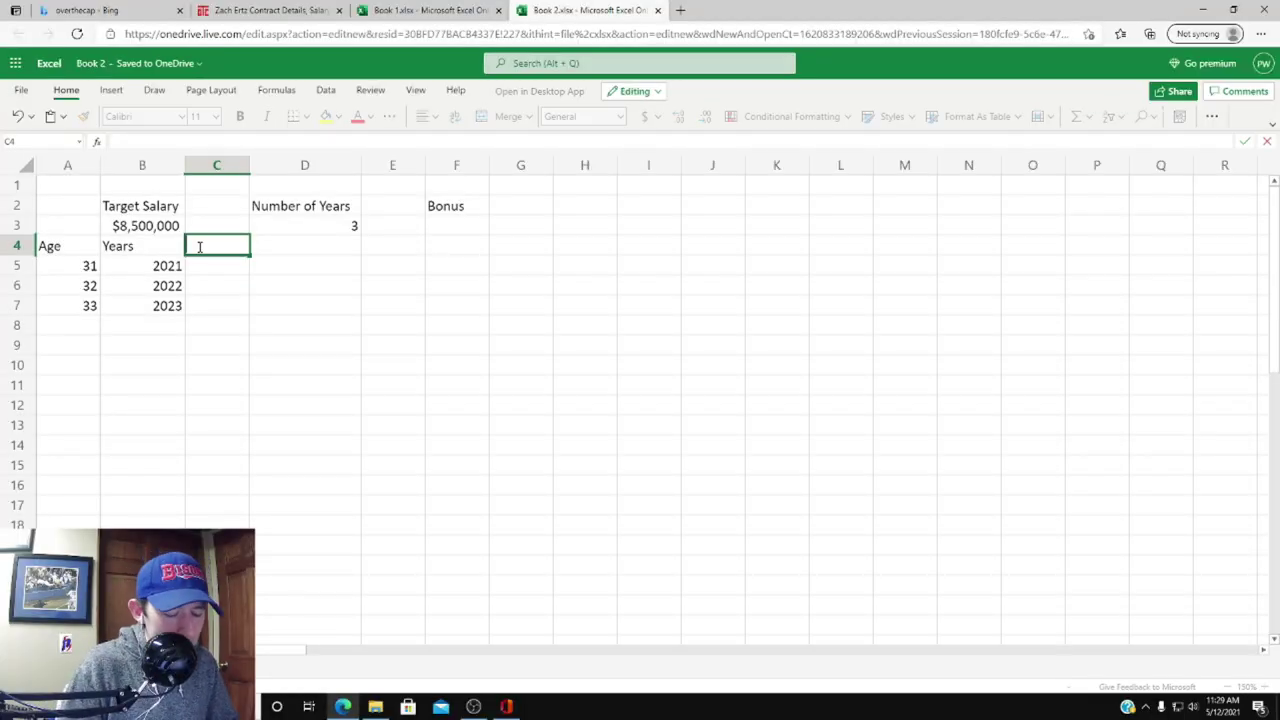
text(Bonus)
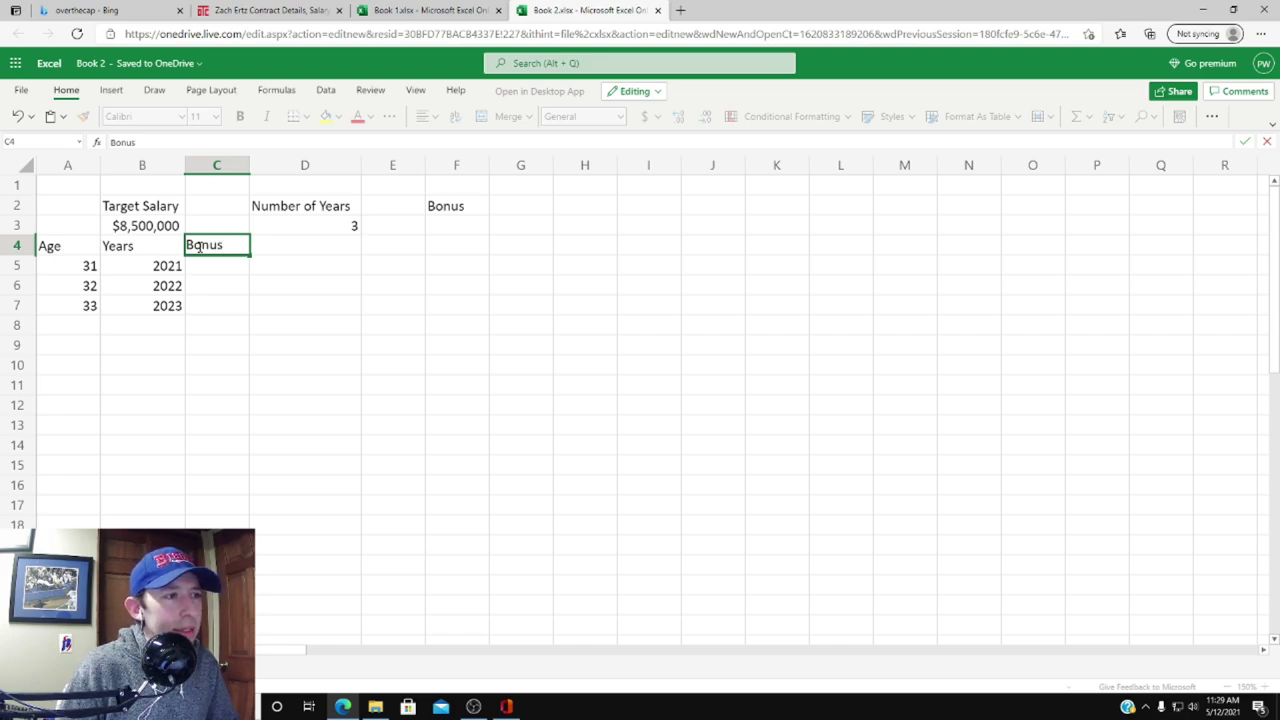
key(Tab)
text(Bas)
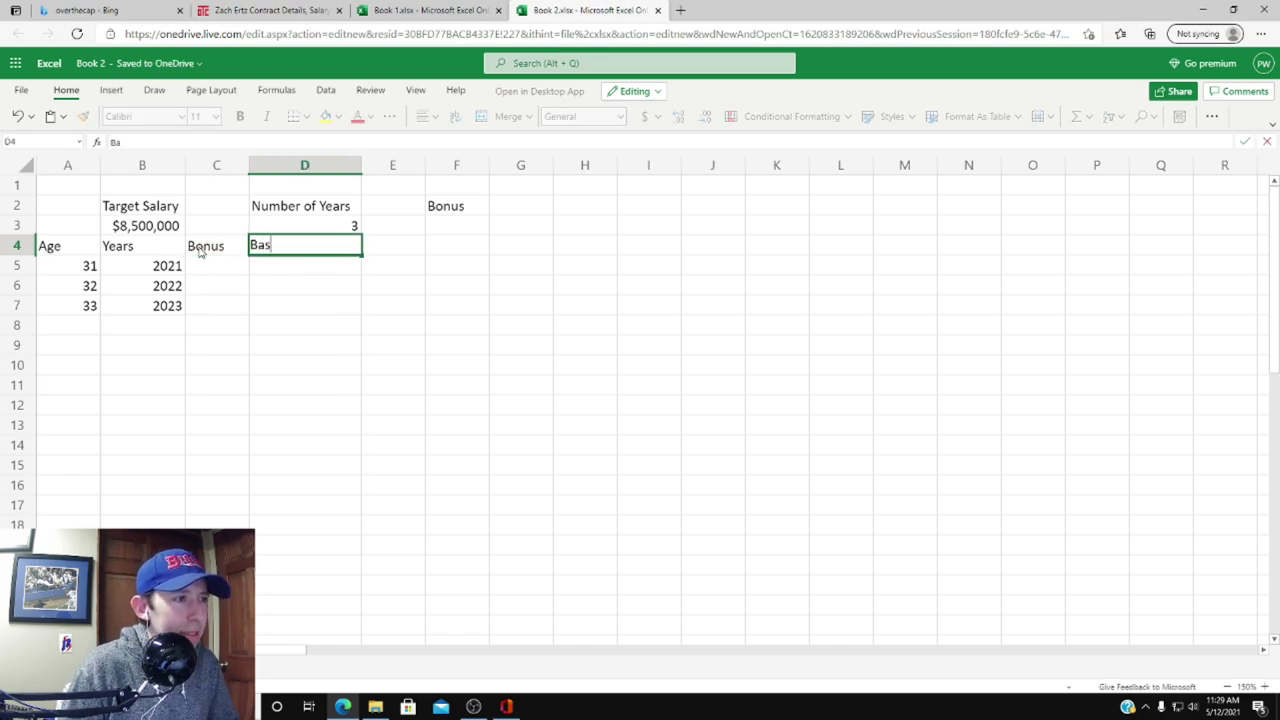
text(e Salary)
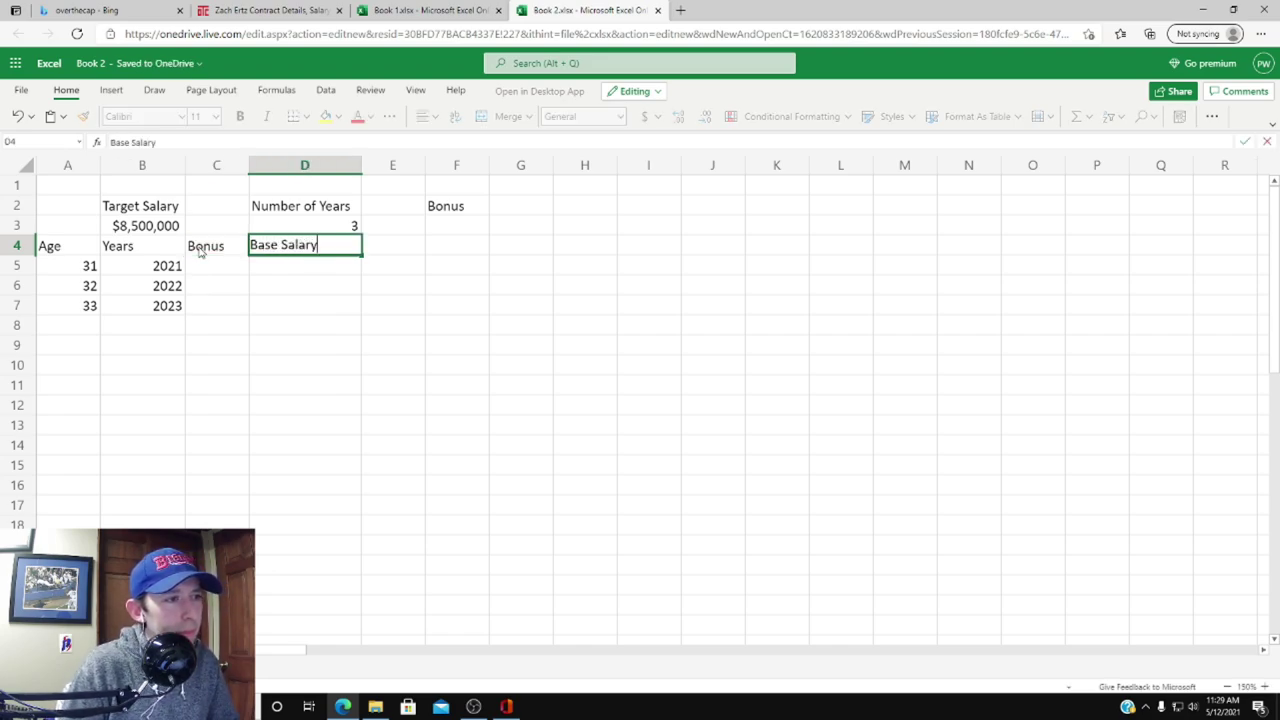
key(Return)
Enter $2,000,000 as the 2021 base salary in cell D5.
text(2)
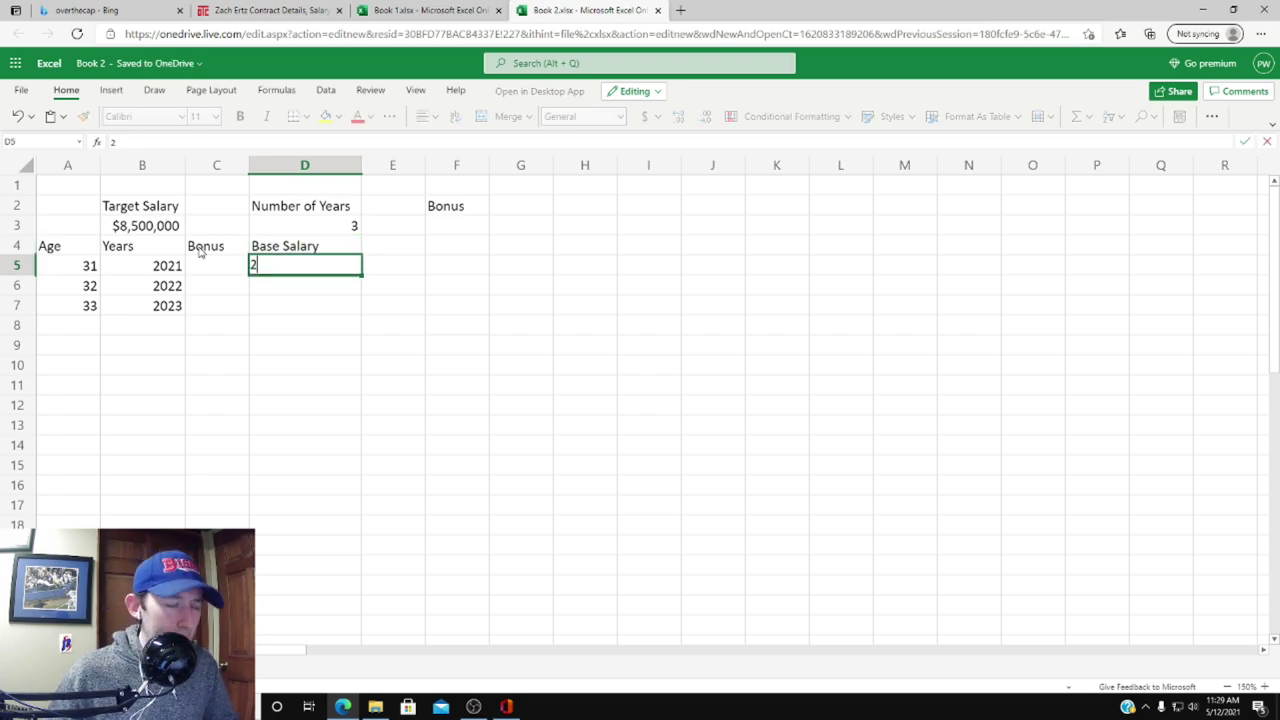
text(00000)
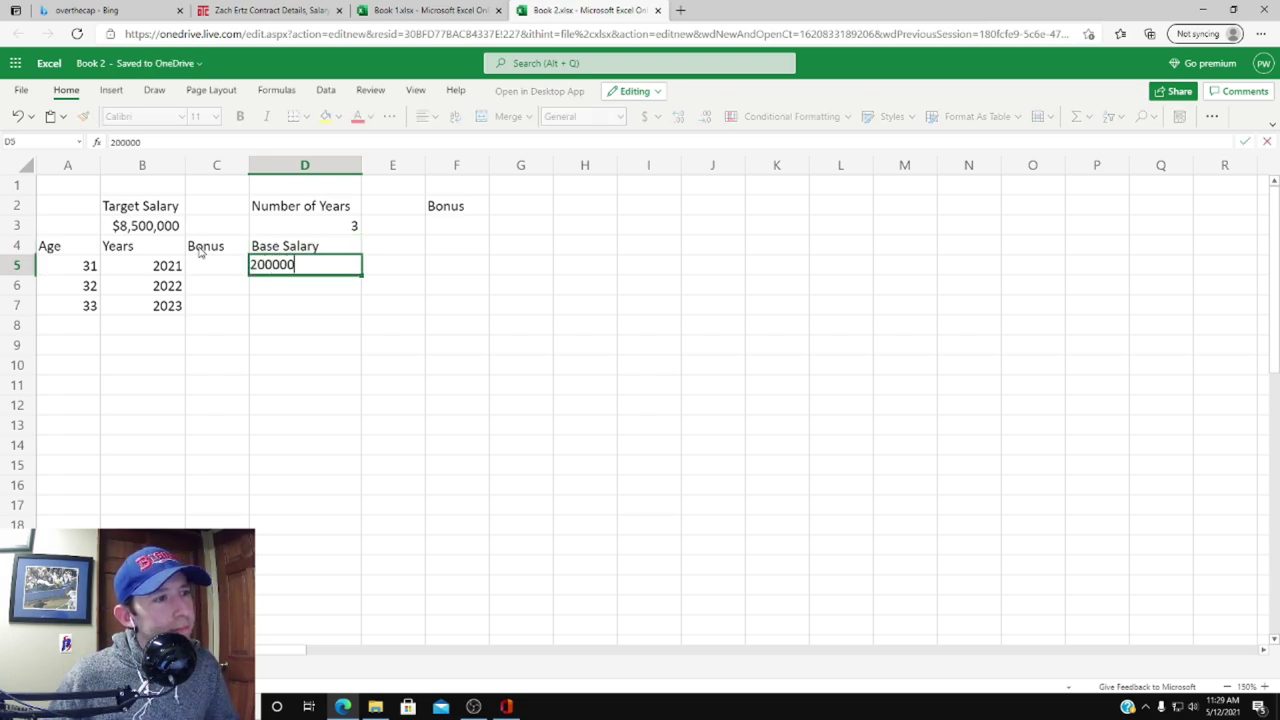
key(Return)
key(Up)
text(#)
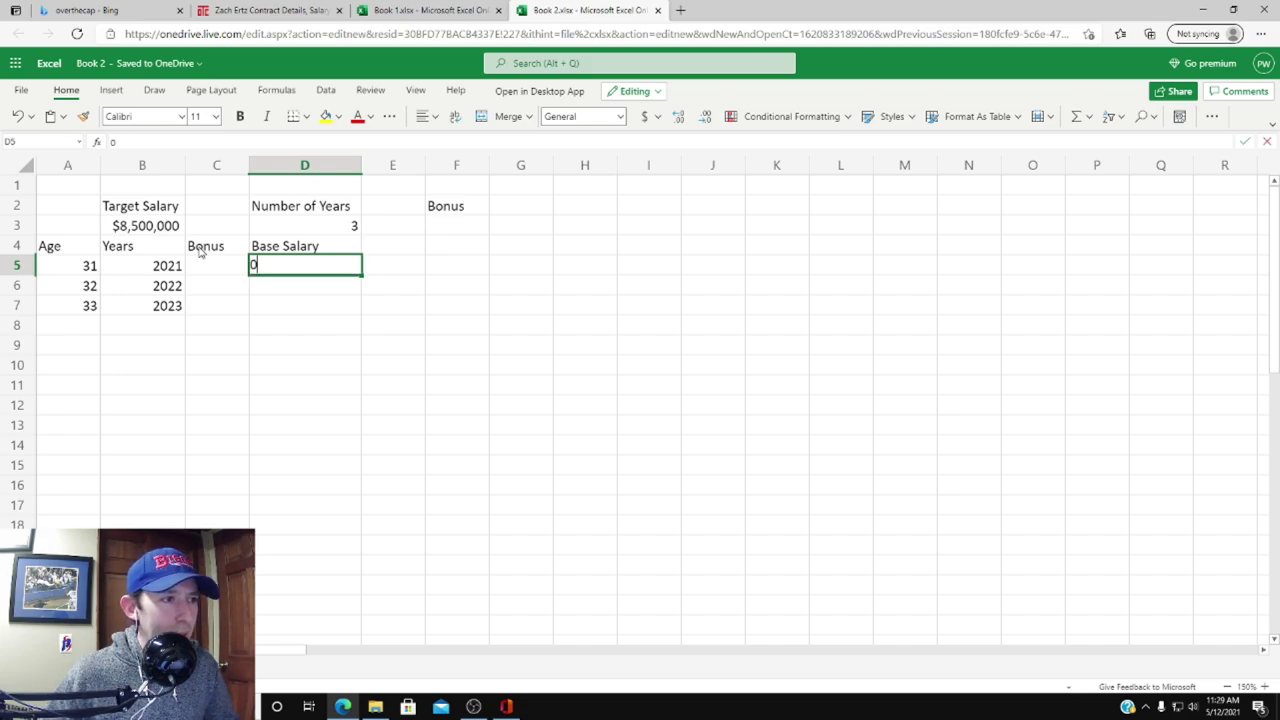
key(BackSpace)
text($)
text(2,000,00)
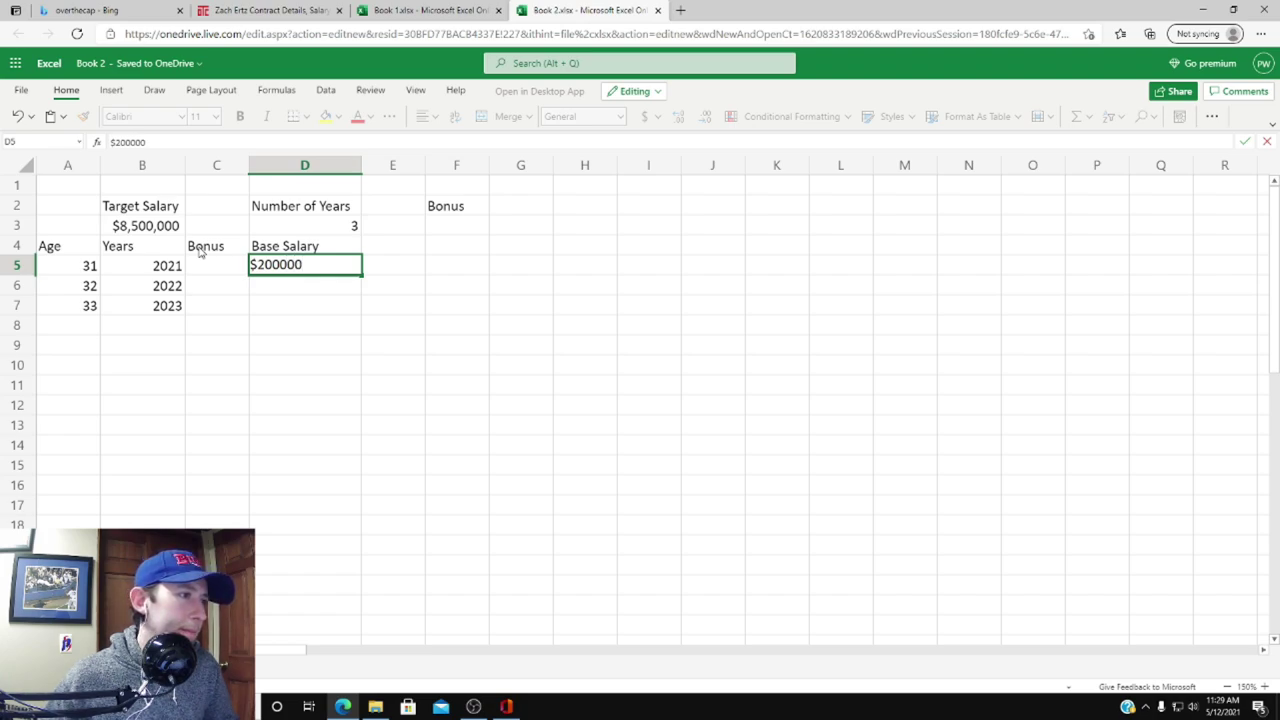
text(0)
key(Return)
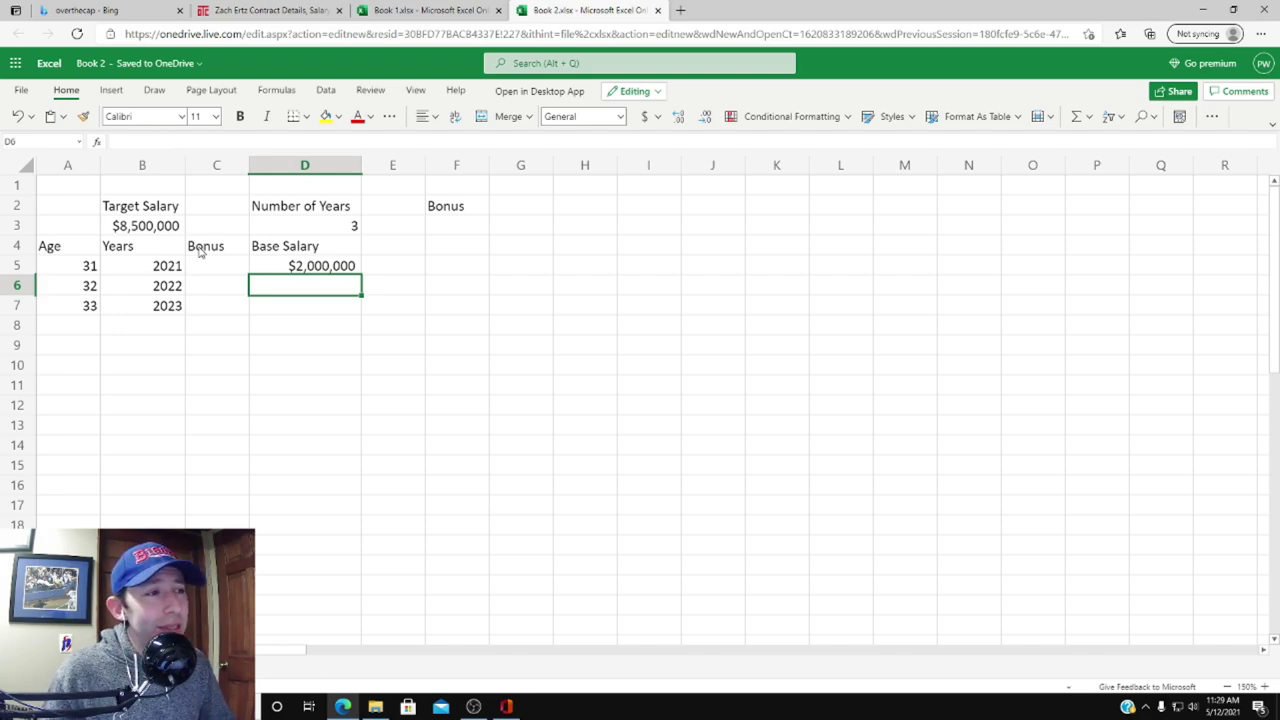
Enter $6,500,000 as the total bonus in cell F3.
double_click(445, 227)
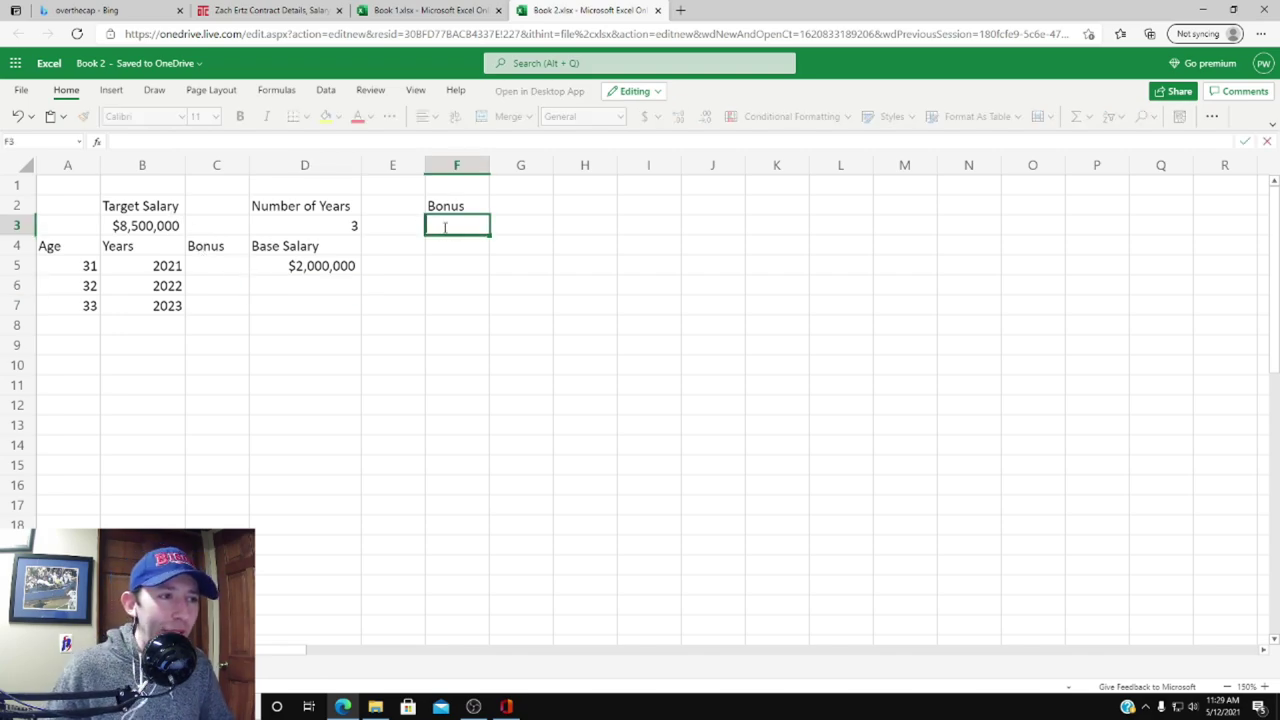
text($6,5)
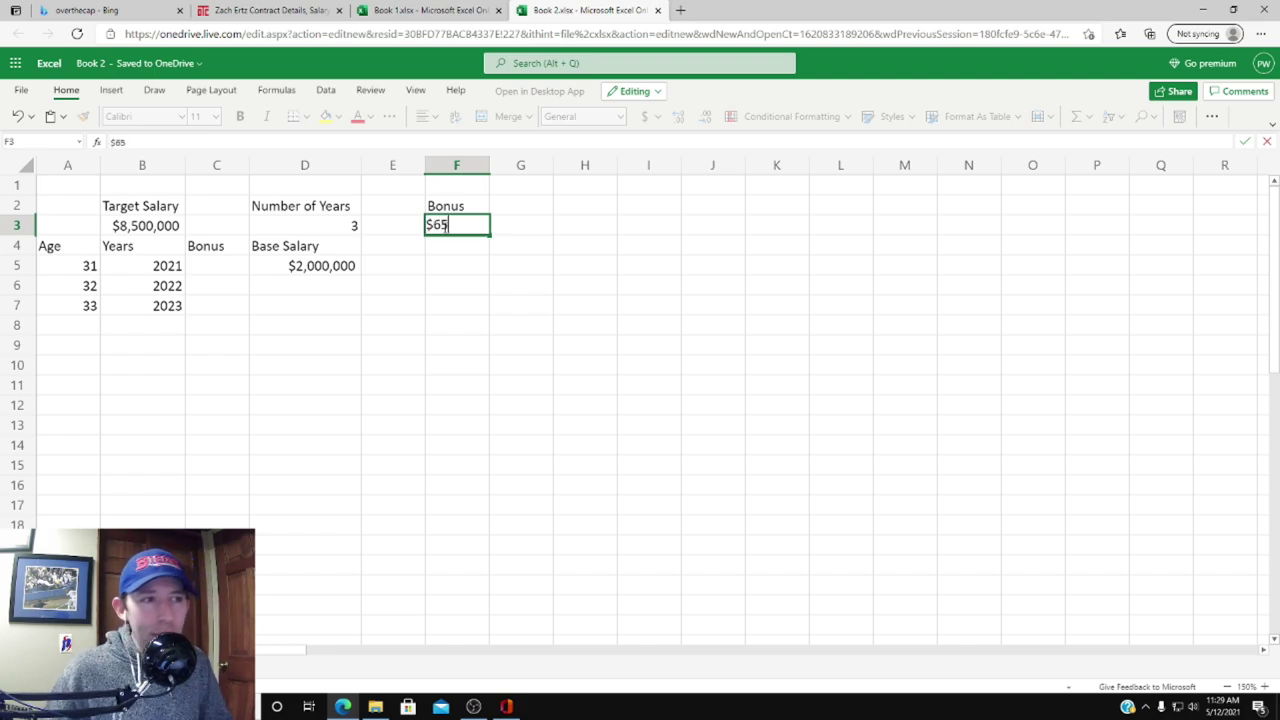
text(00,000)
key(Return)
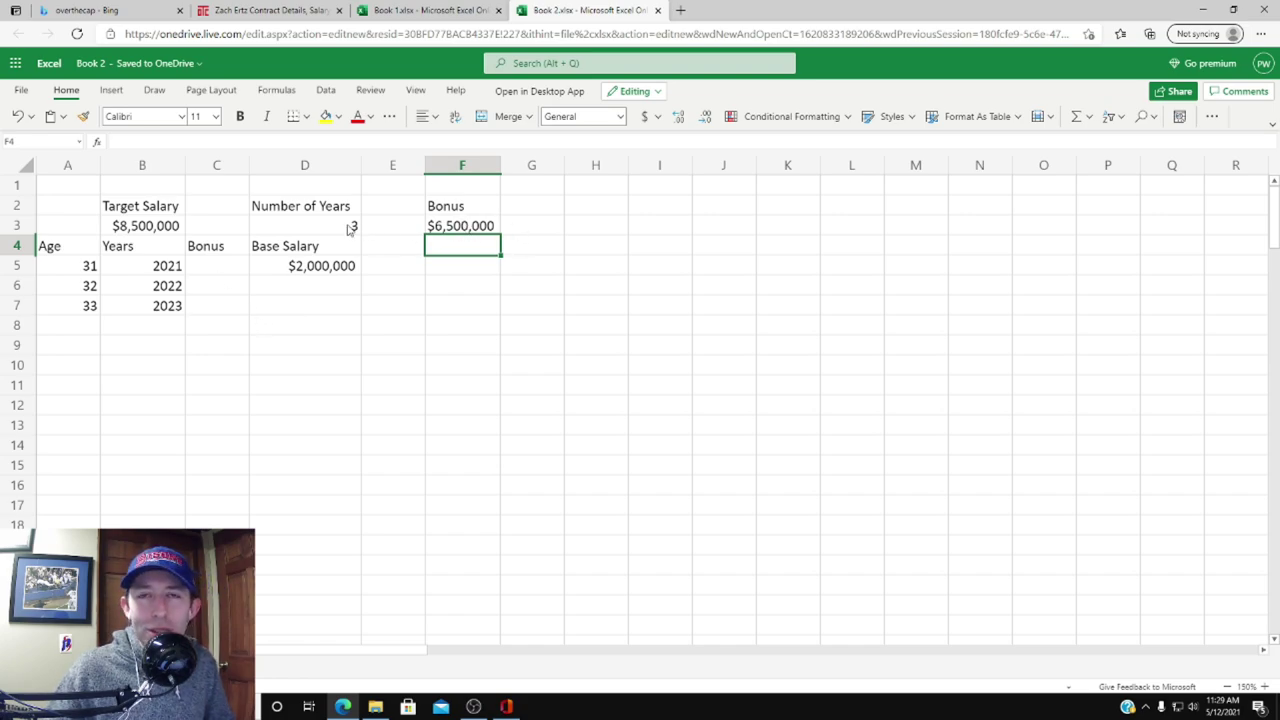
Enter a 2021 bonus of $2,160,000 in cell C5 and fill it down through 2023 in cell C7.
click(225, 267)
text($)
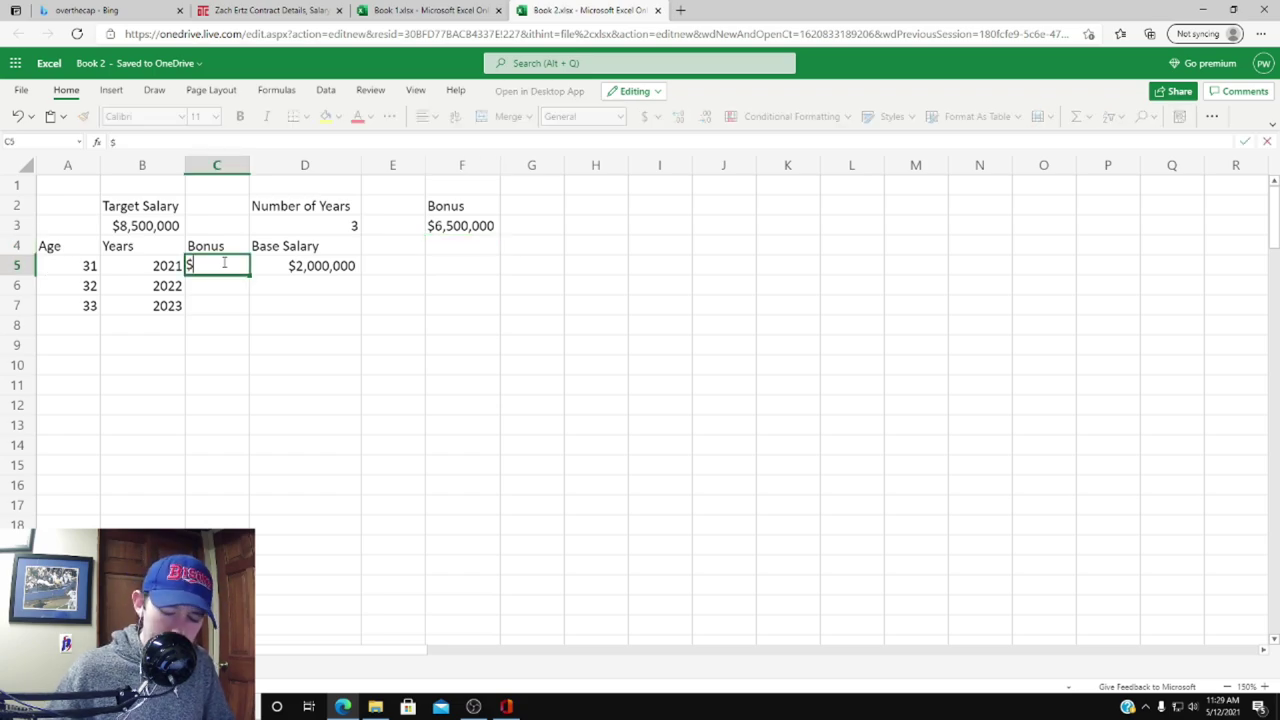
text(216000)
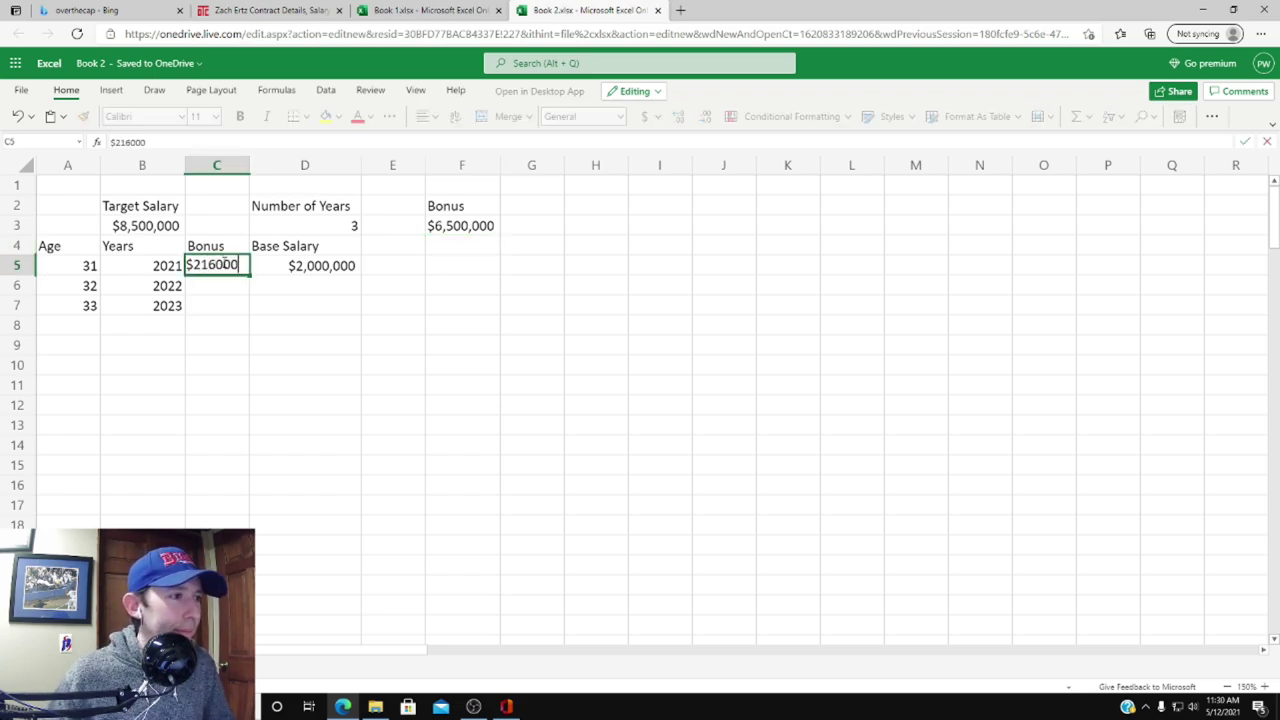
key(Return)
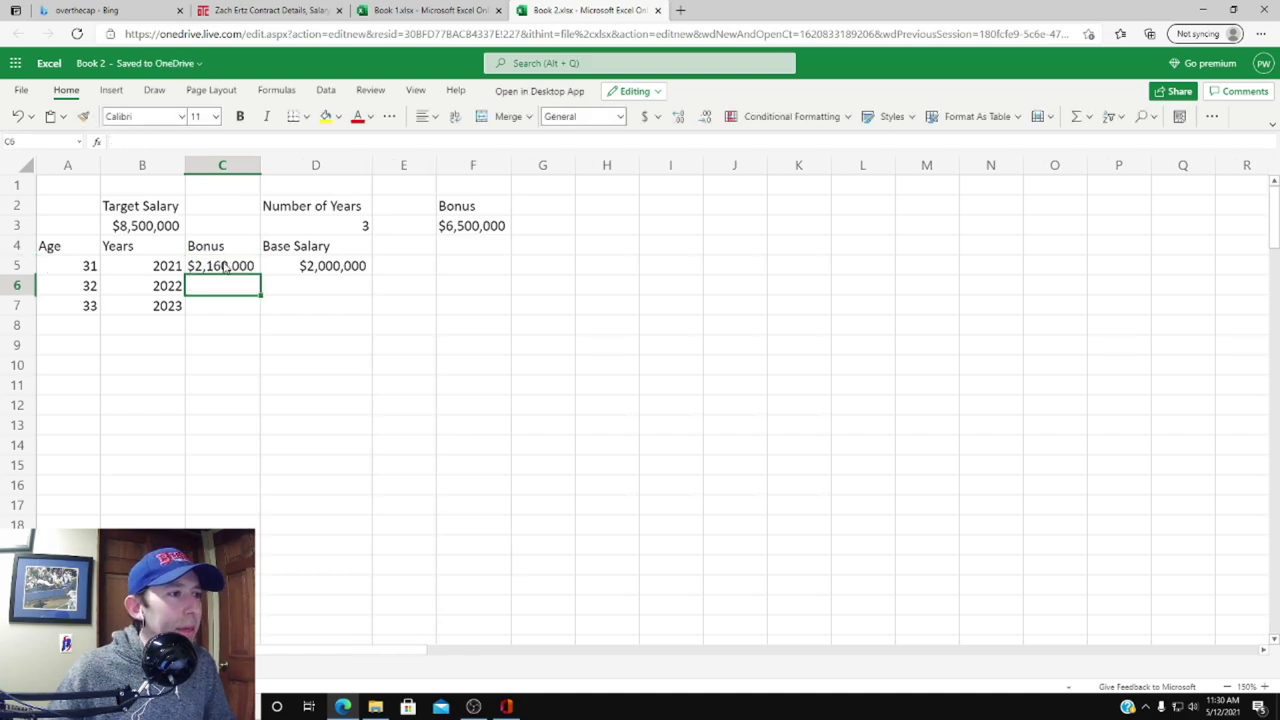
click(240, 273)
drag(259, 275, 258, 311)
click(317, 329)
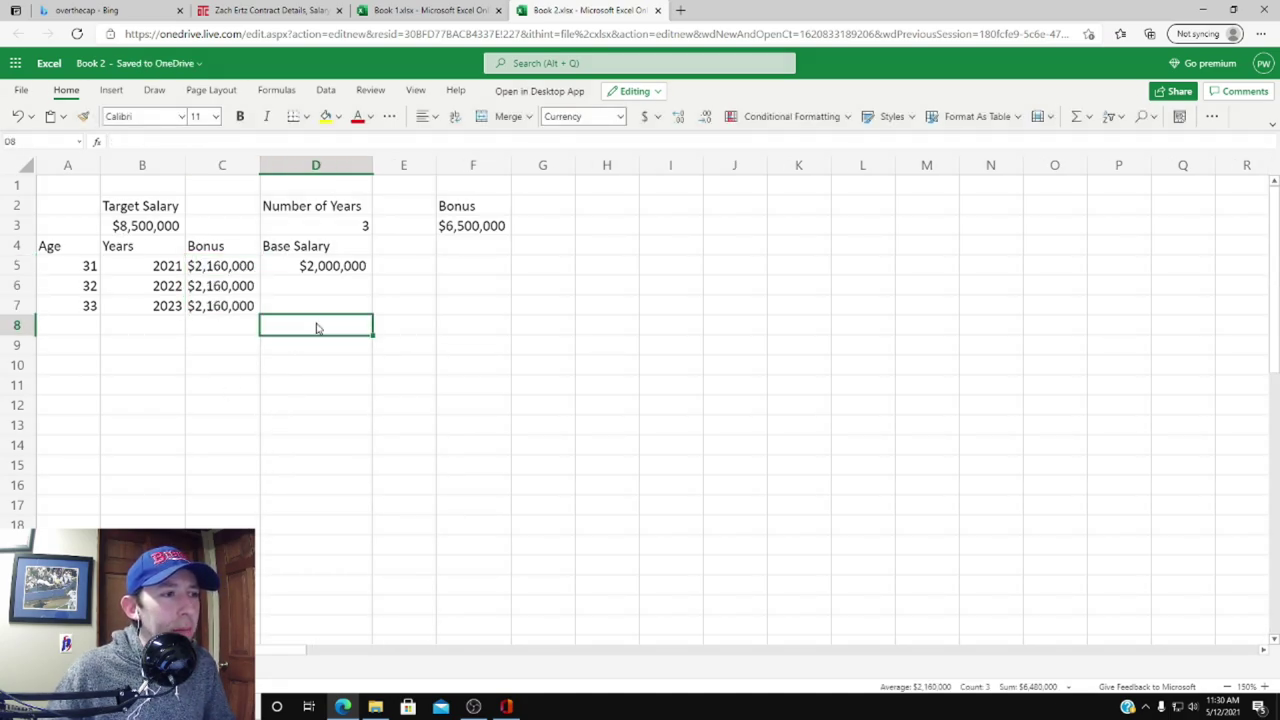
Add the heading "Cap" in cell E4, beside the Base Salary heading.
click(410, 244)
text(Cap)
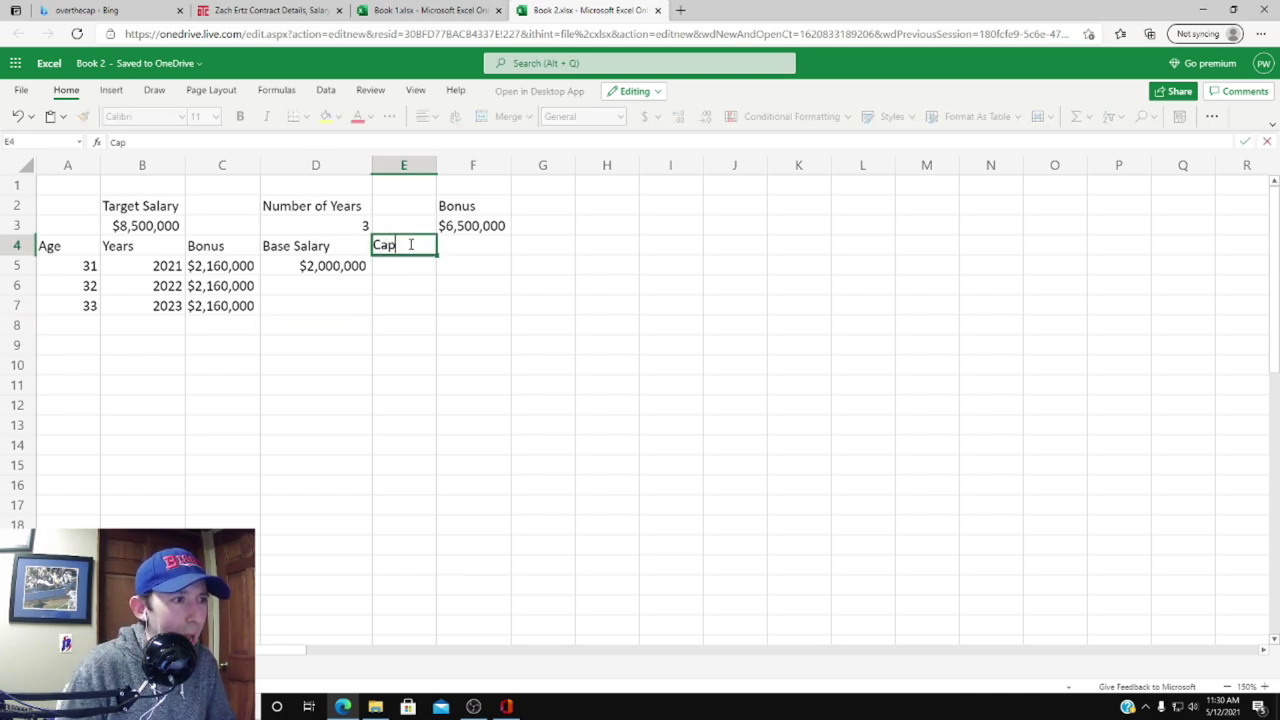
key(Return)
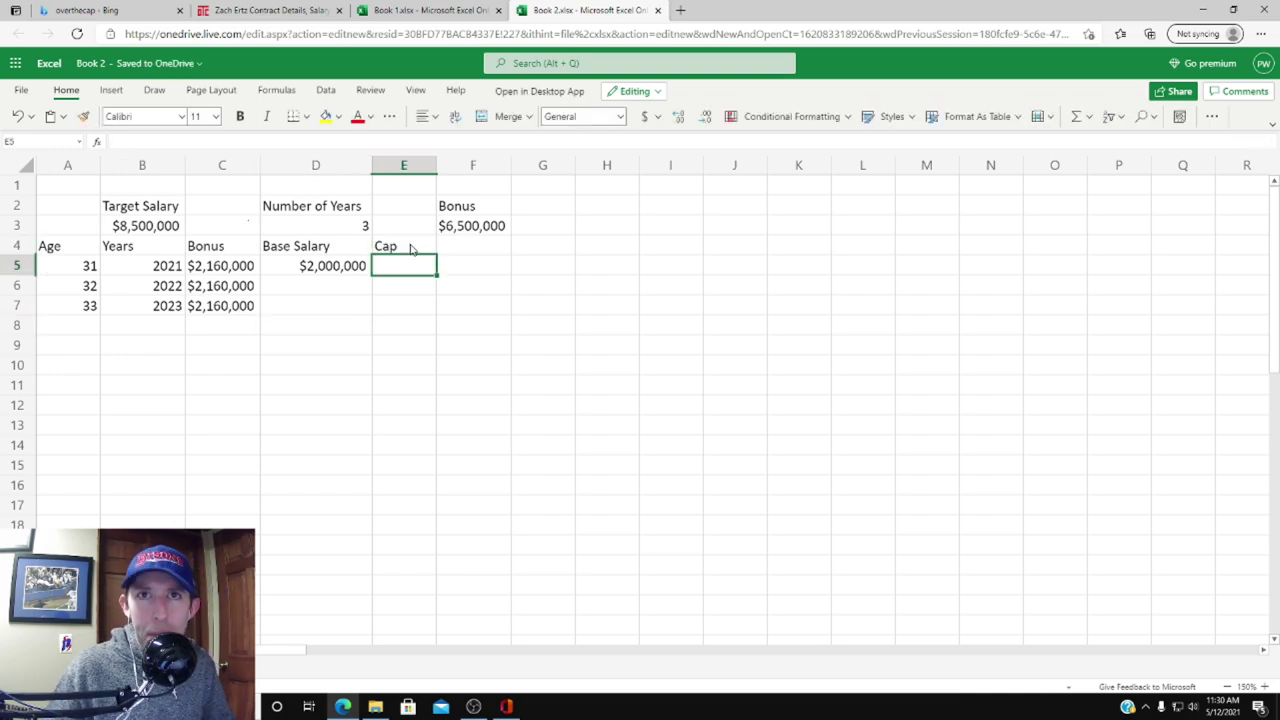
Enter $3,500,000 as the 2022 base salary in cell D6 and fill it down to 2023 in cell D7.
click(330, 268)
click(328, 288)
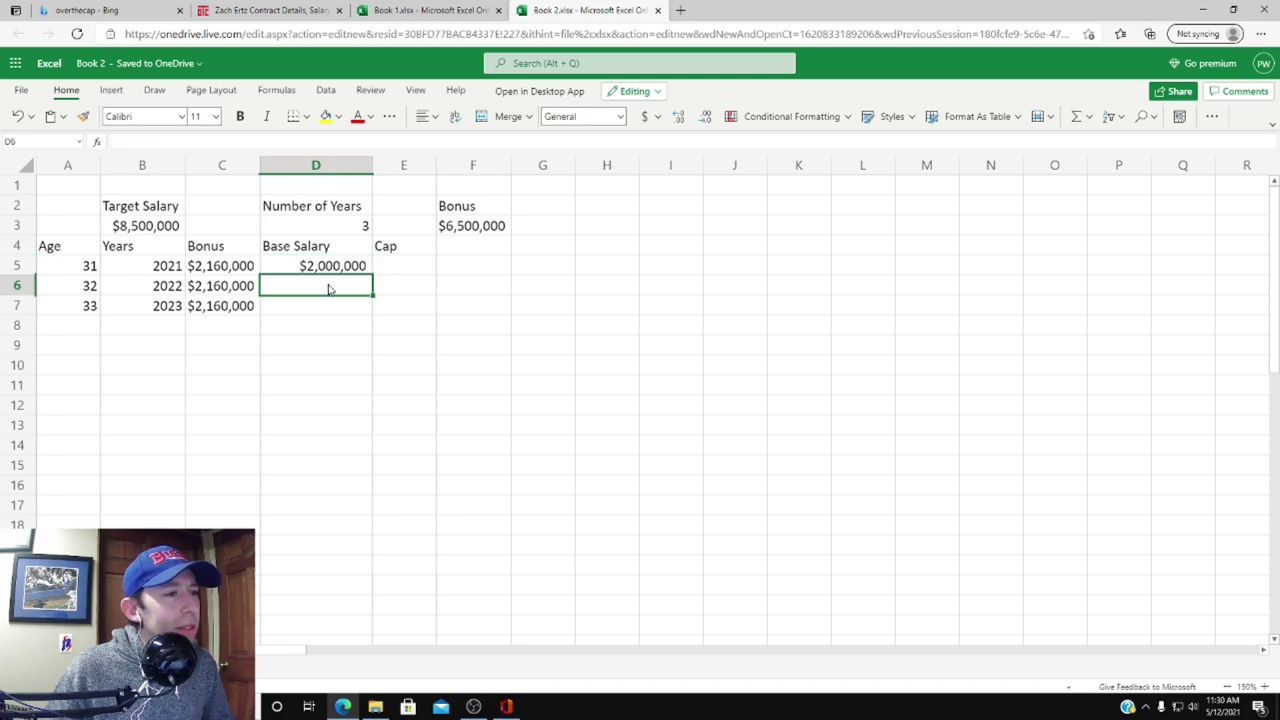
double_click(330, 284)
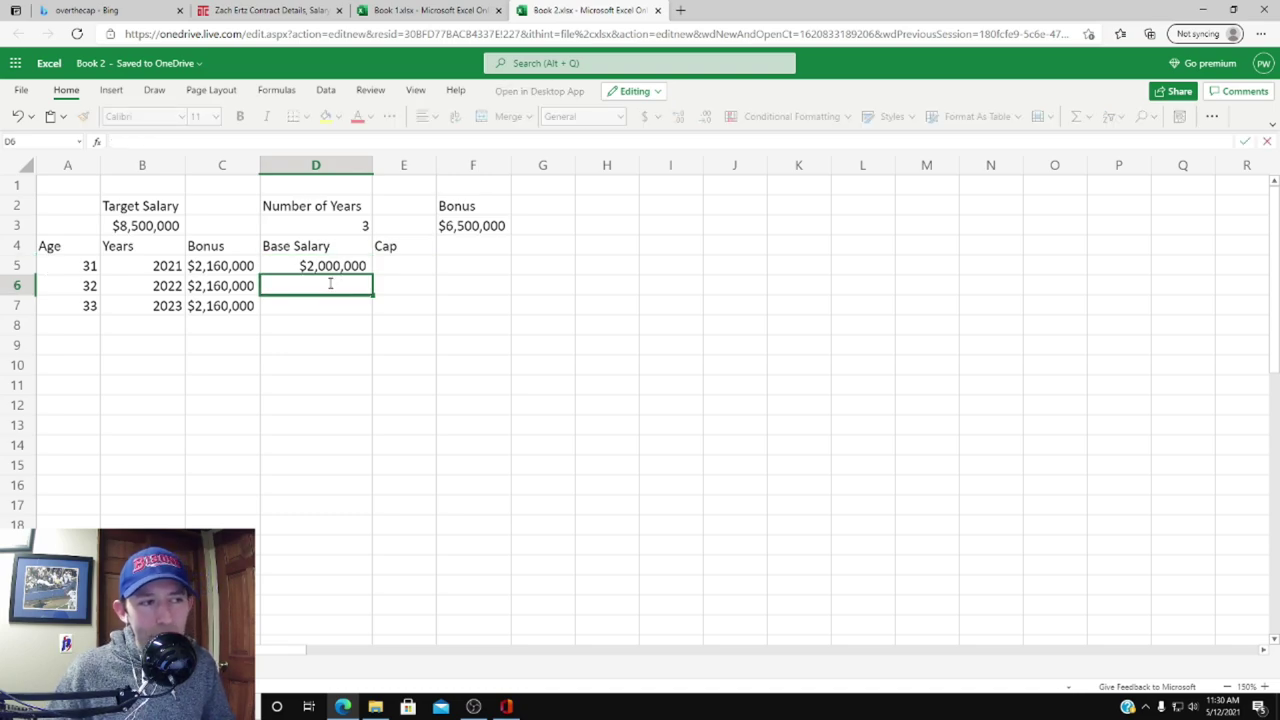
text($3,500,000)
key(Return)
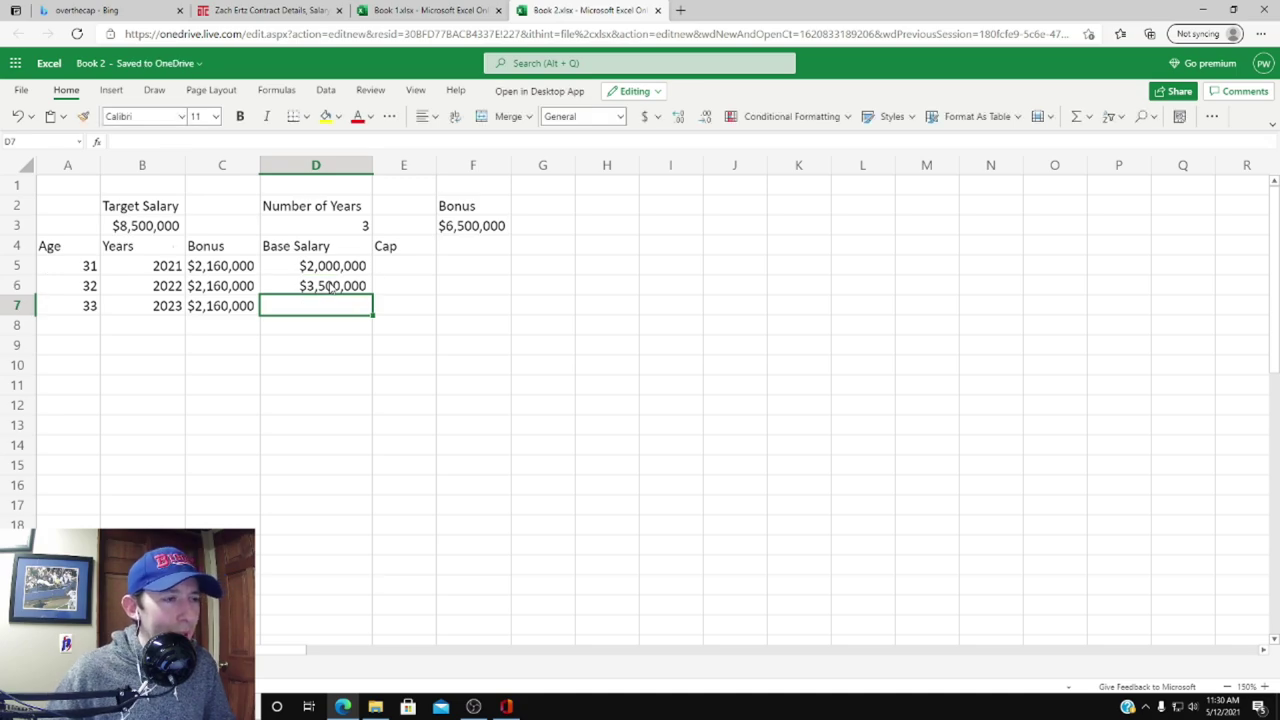
click(331, 287)
drag(372, 295, 368, 308)
Calculate the 2021 cap figure in cell E5 by summing the bonus and base salary in C5:D5.
click(395, 270)
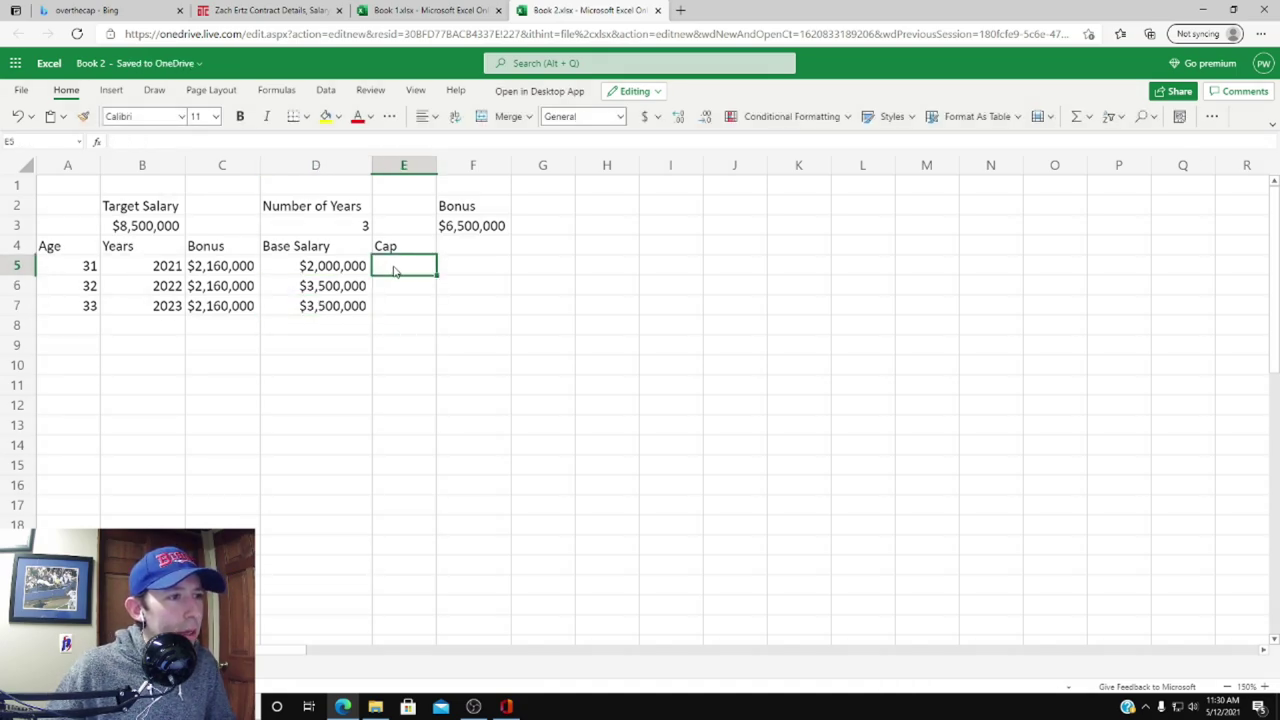
text(=S)
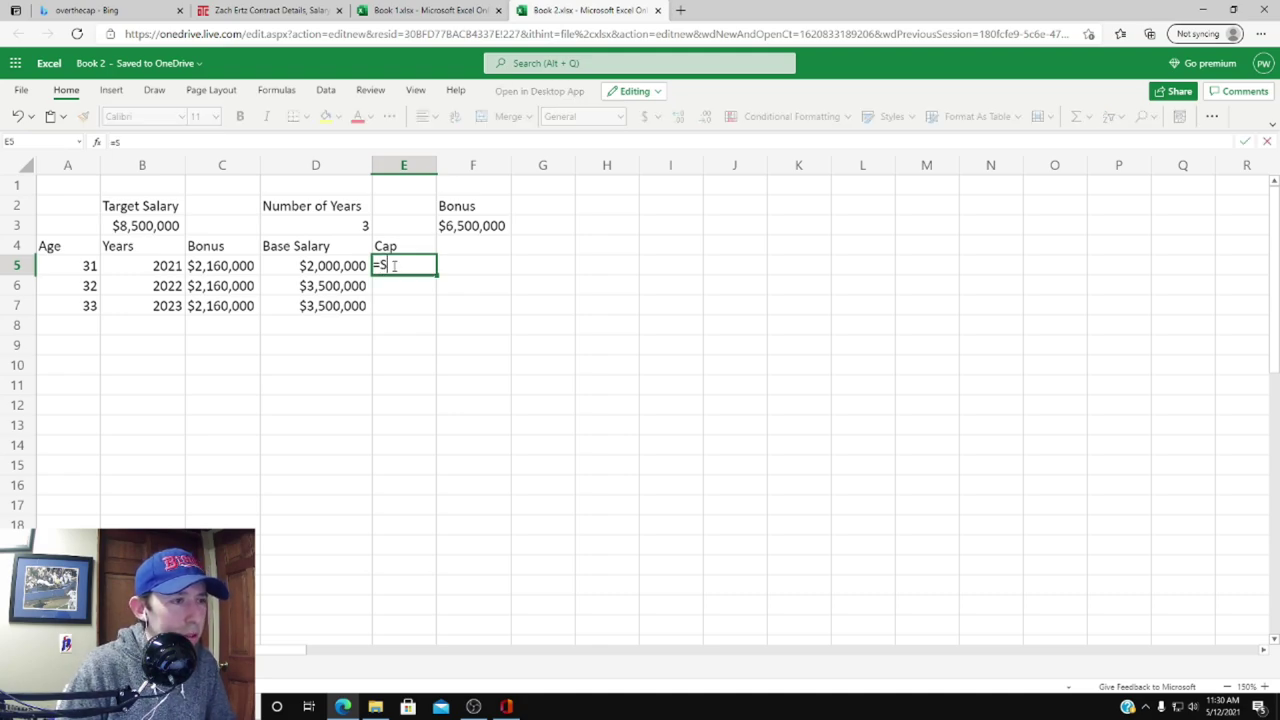
text(UM()
click(225, 264)
drag(287, 265, 300, 265)
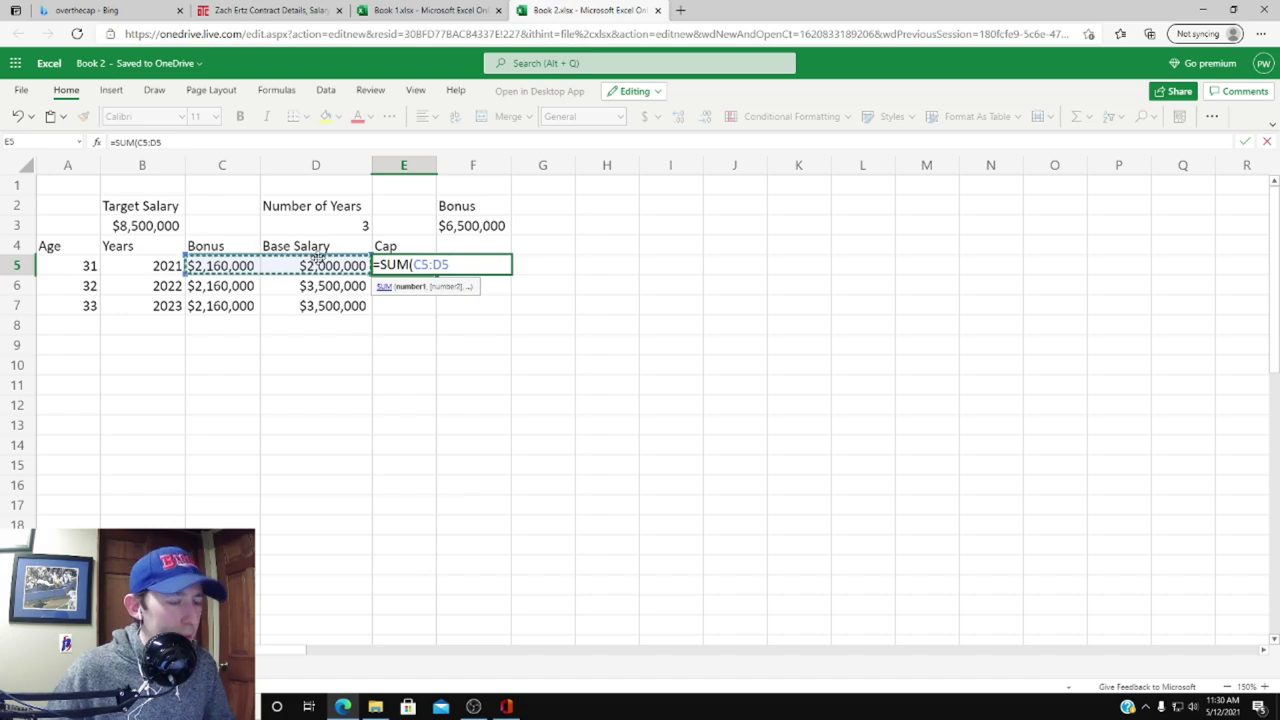
key(Return)
Widen column E to fit its contents and fill the cap formula from E5 down through 2023 in cell E7.
double_click(437, 165)
click(432, 265)
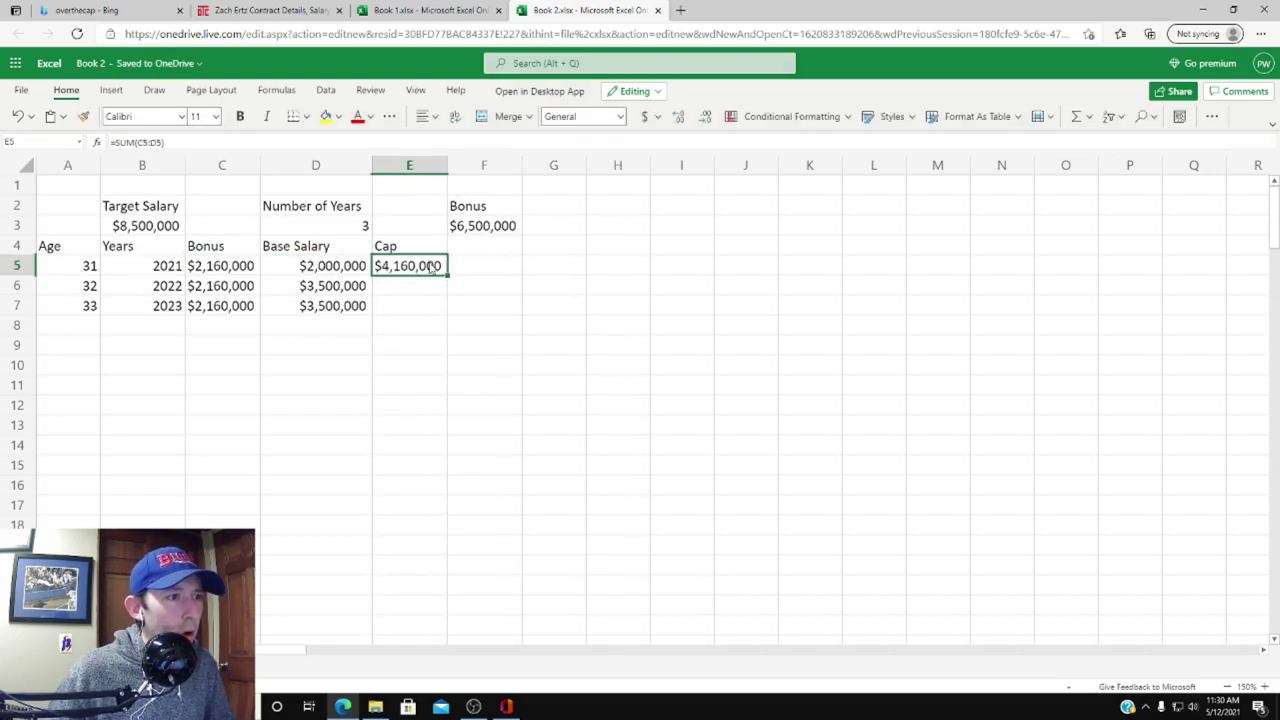
drag(446, 272, 443, 298)
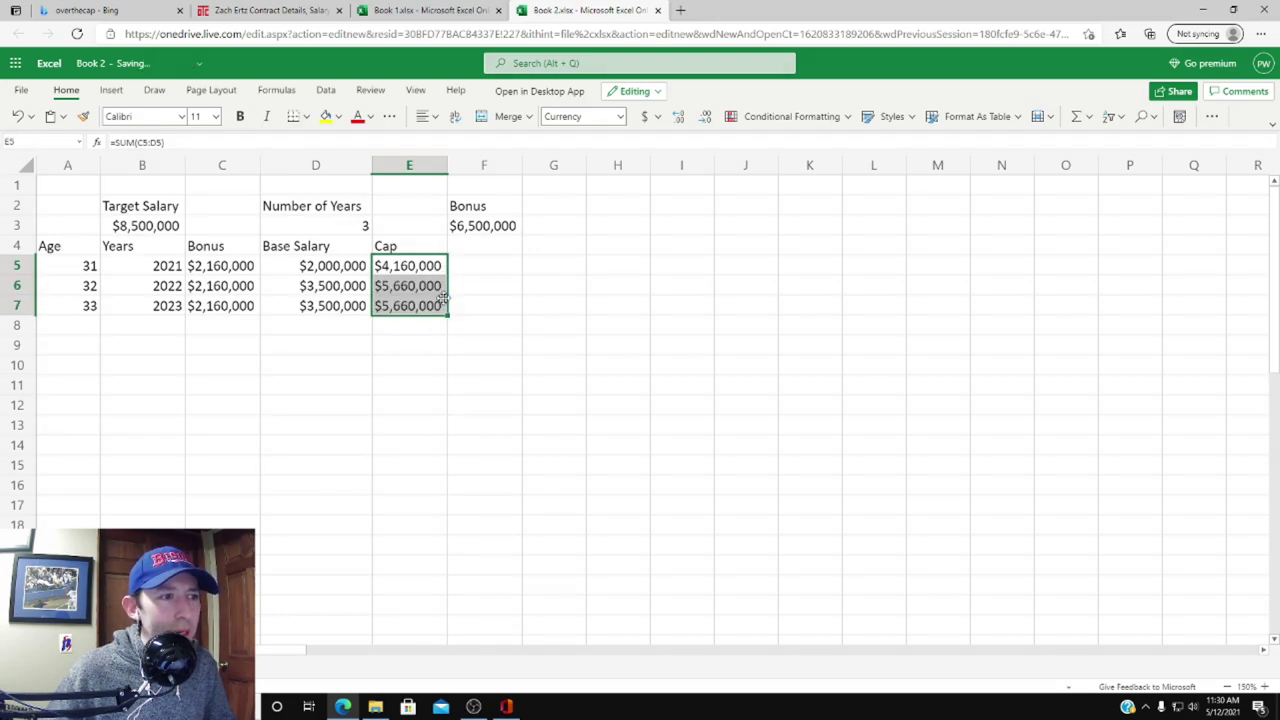